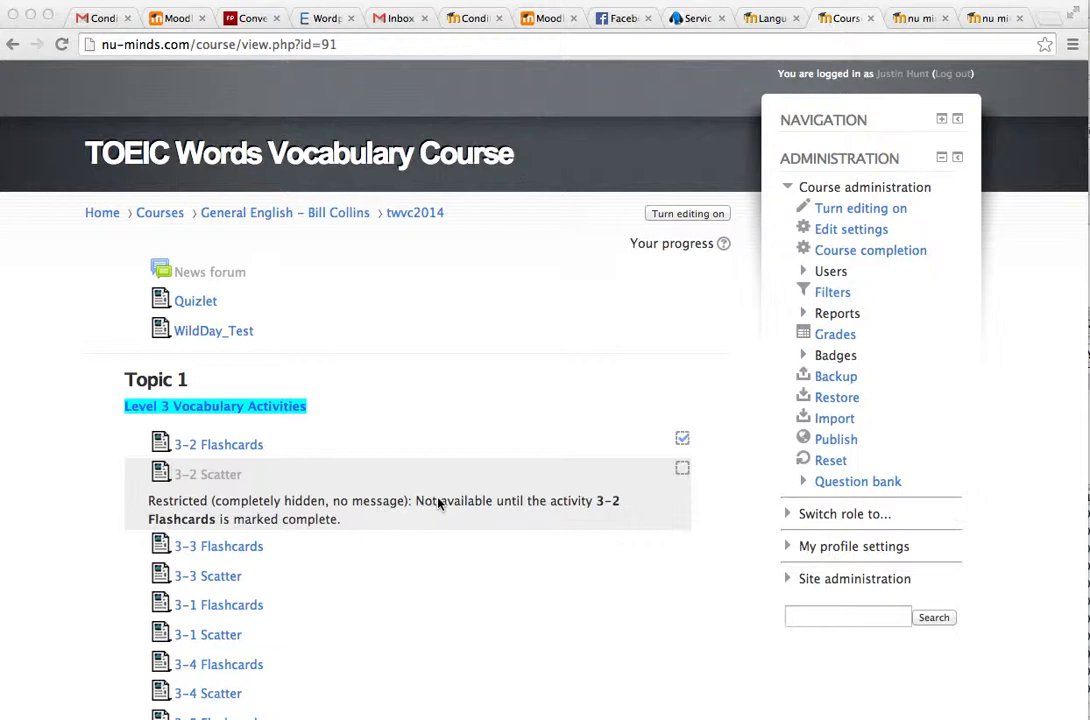
- Preview the course in the Student role, return to the normal role and examine the 3-2 activities in Topic 1
left_click(790, 515)
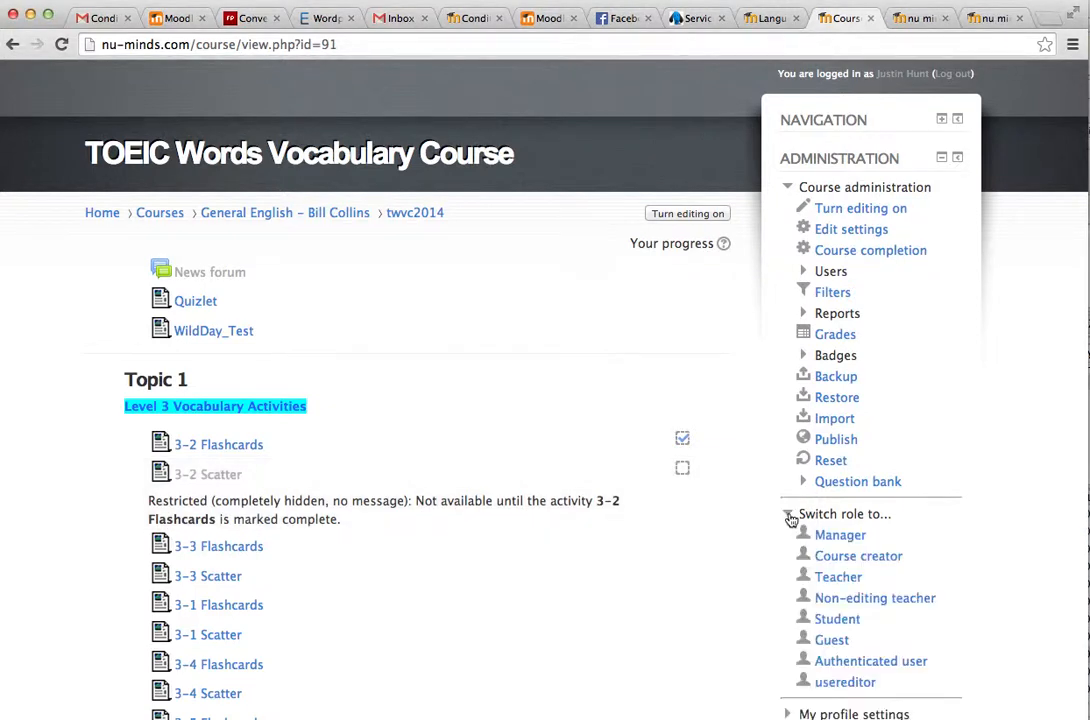
left_click(829, 620)
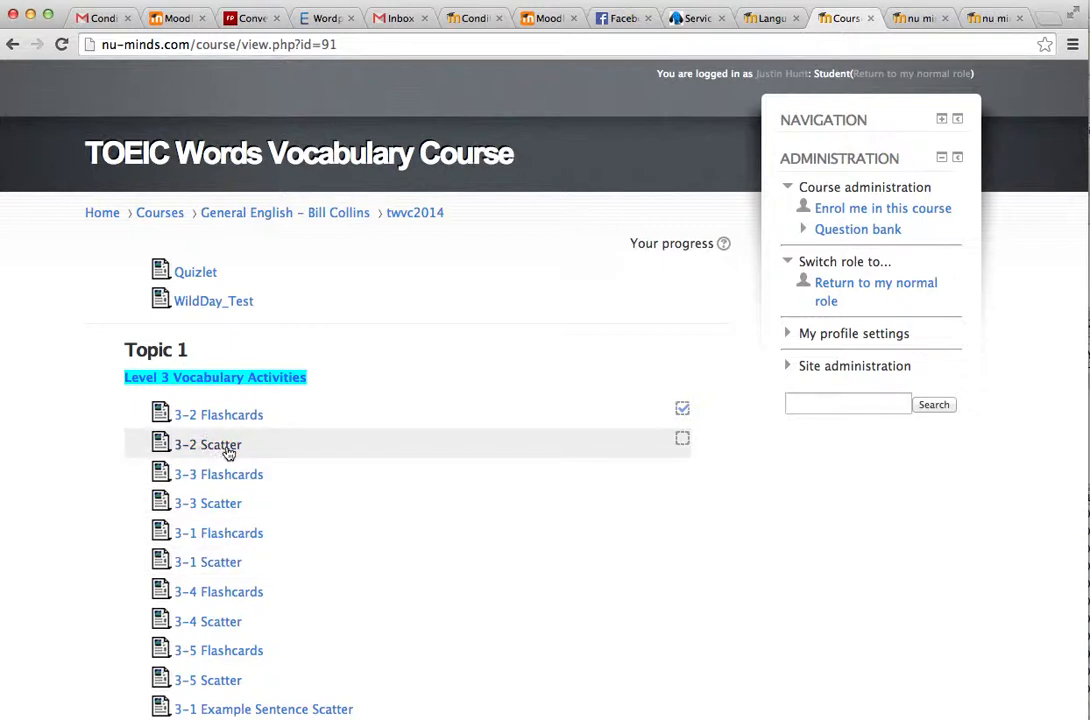
left_click(841, 296)
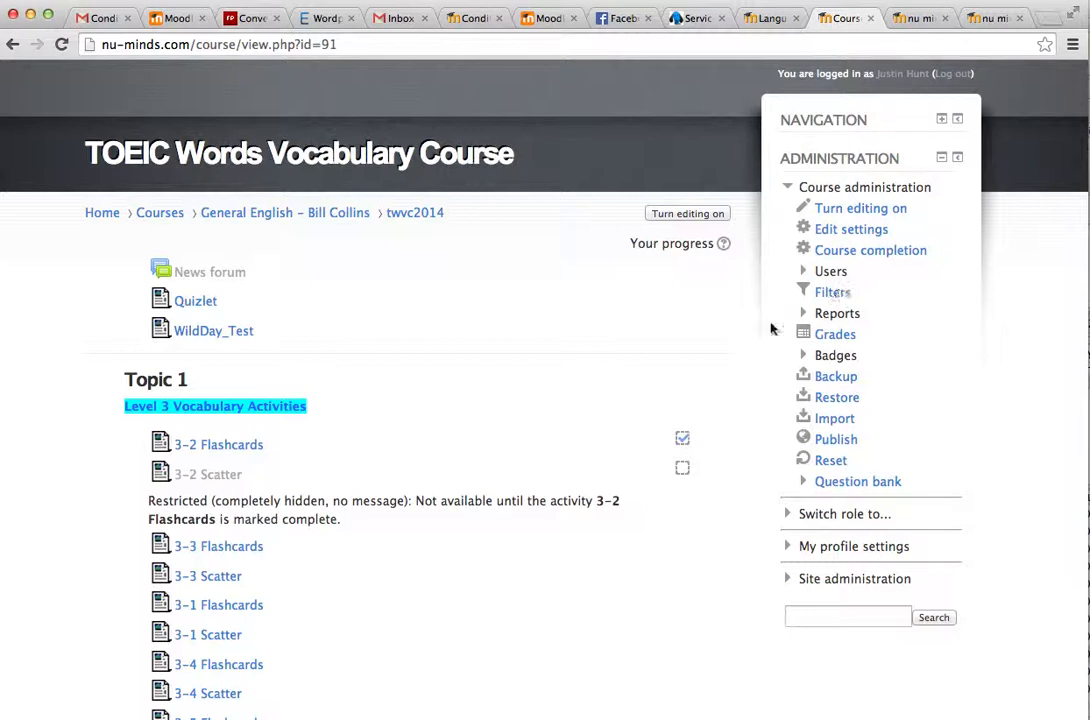
scroll(235, 445, "down", 1)
scroll(235, 450, "down", 1)
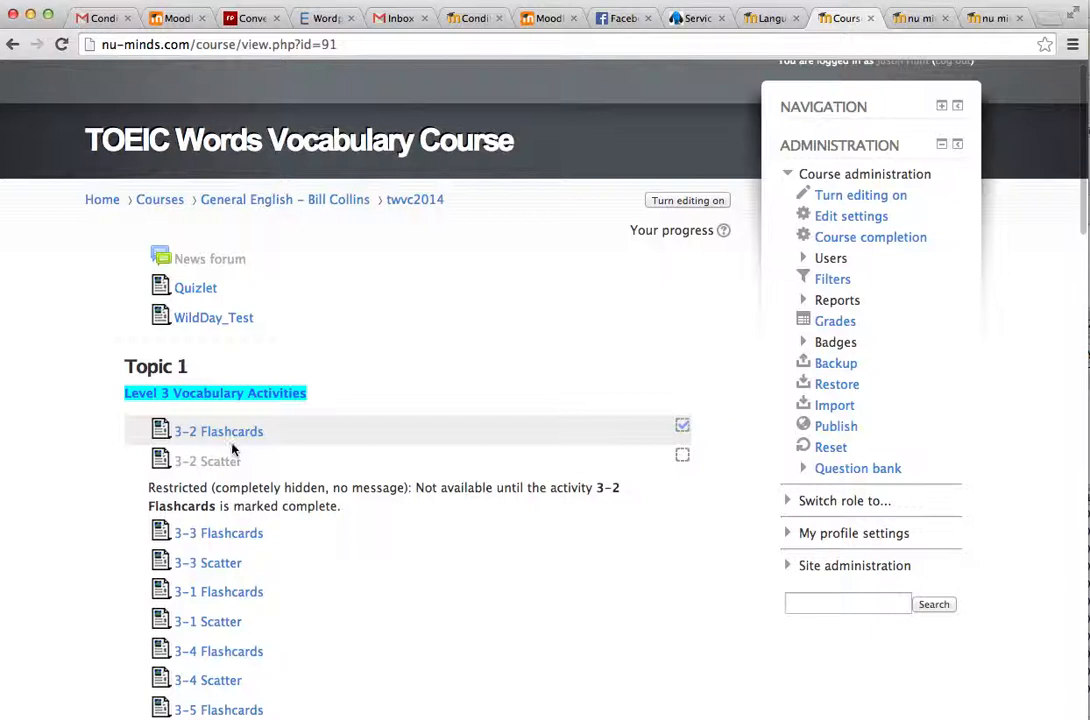
scroll(235, 440, "up", 1)
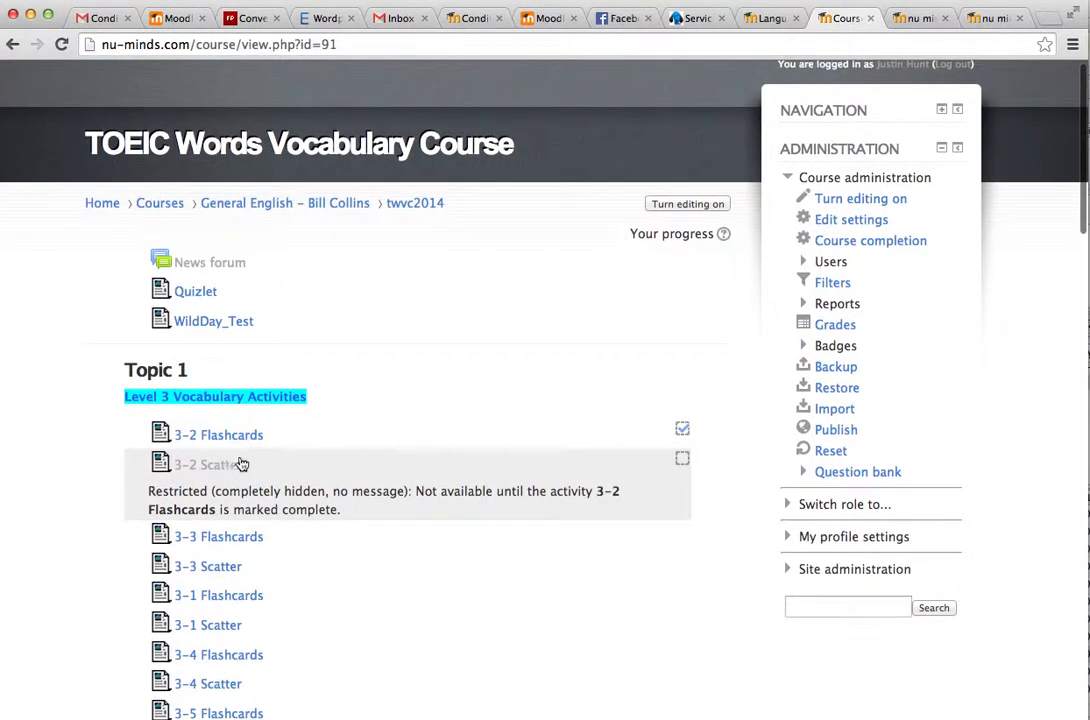
scroll(252, 444, "down", 1)
scroll(258, 439, "down", 1)
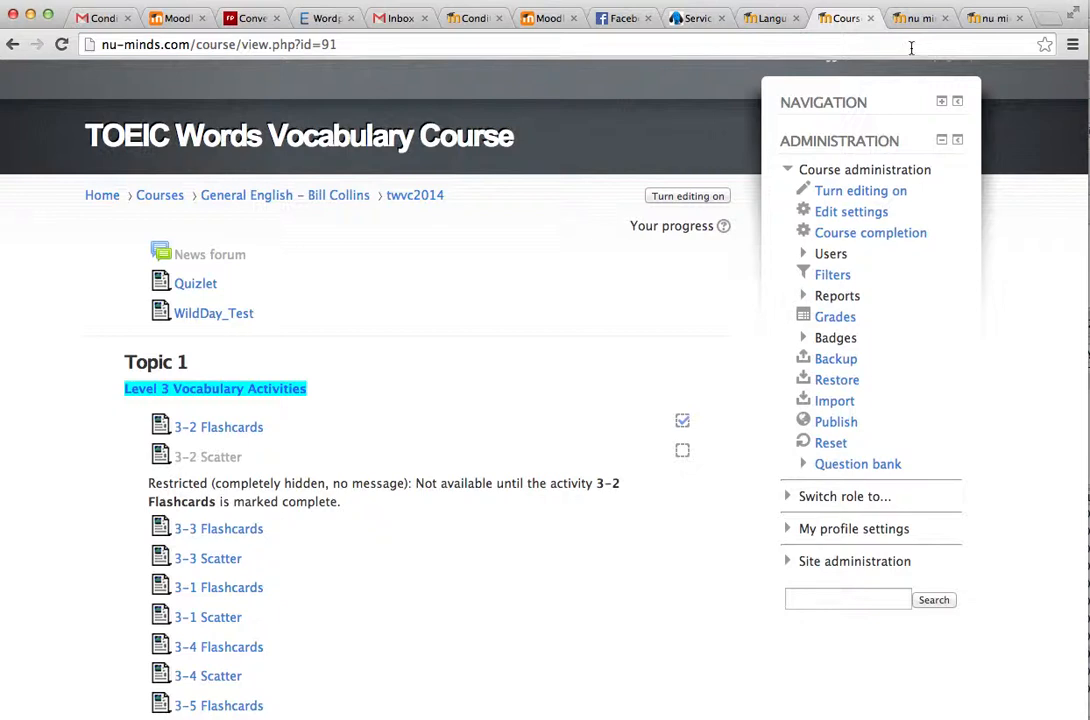
- Review the default minimum activity times and default completion settings on the Quizlet Import module's site settings page
left_click(925, 20)
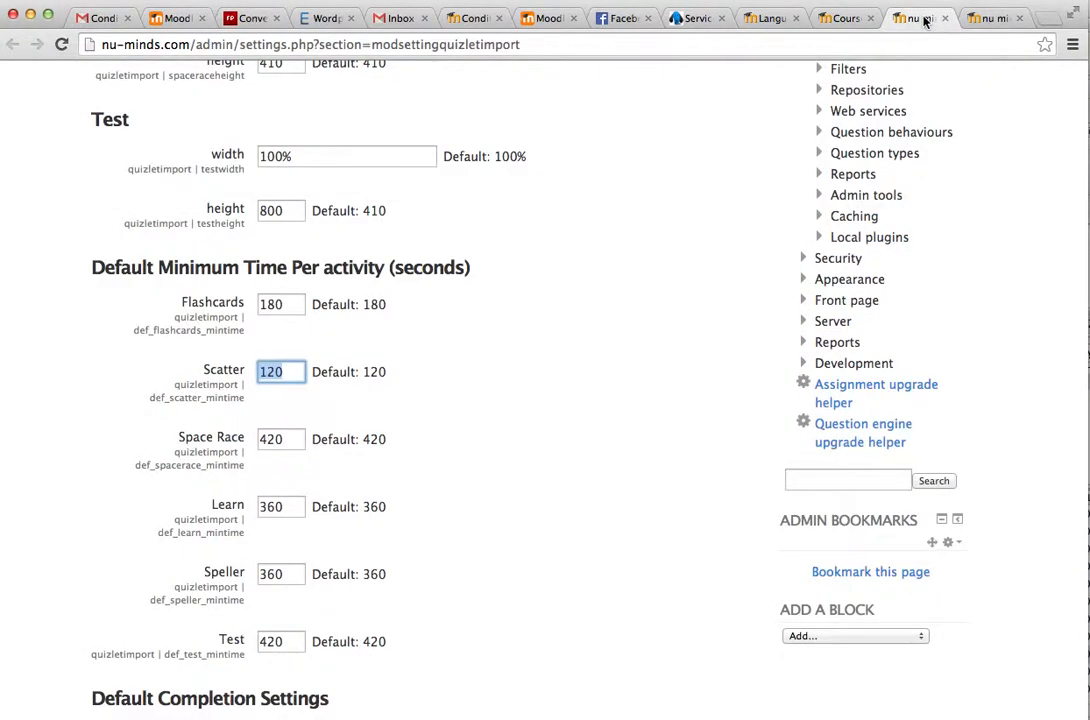
scroll(575, 220, "down", 2)
scroll(575, 220, "down", 1)
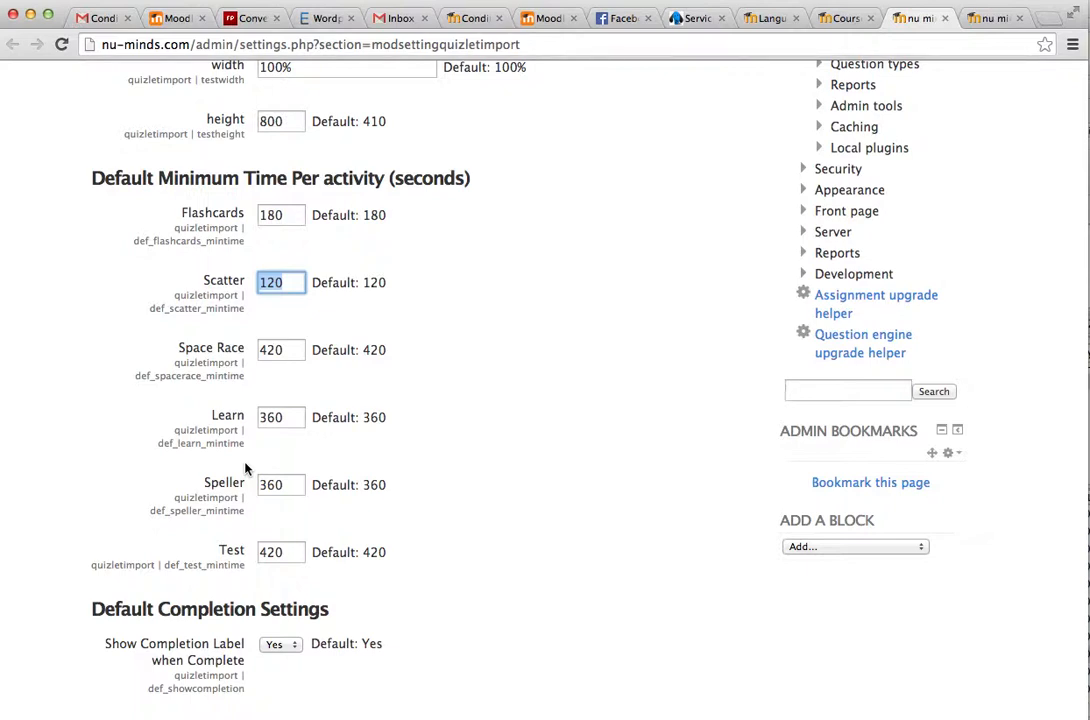
scroll(250, 479, "down", 5)
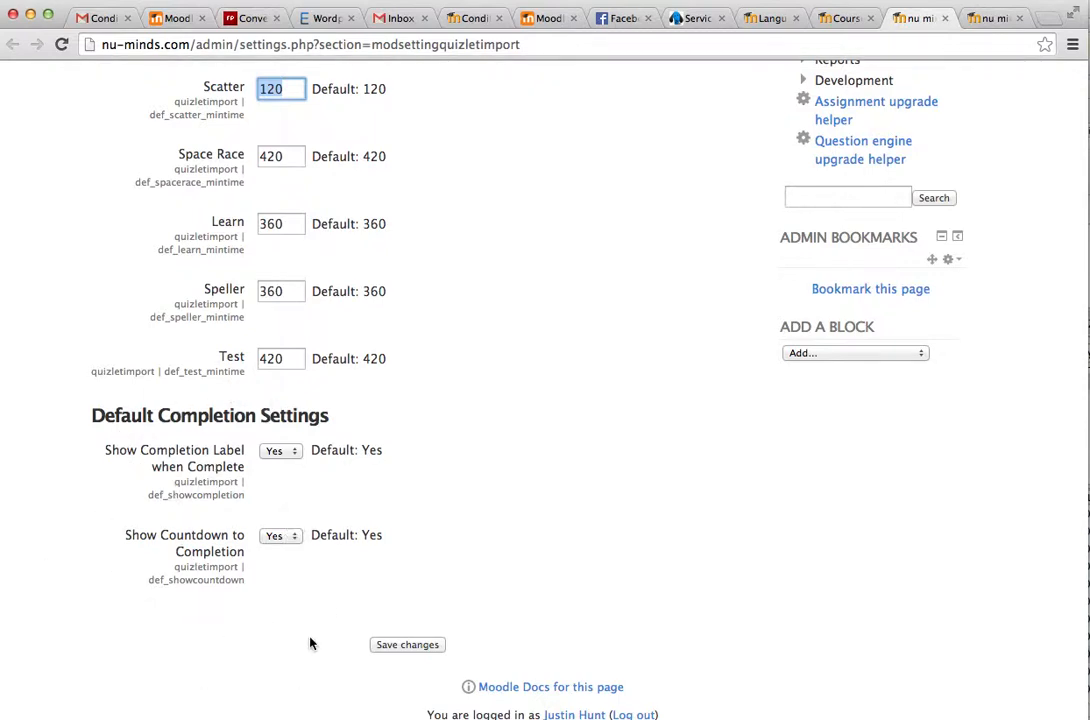
- Turn on editing for the TOEIC Words Vocabulary Course and open the settings of the 3-3 Flashcards activity
left_click(843, 18)
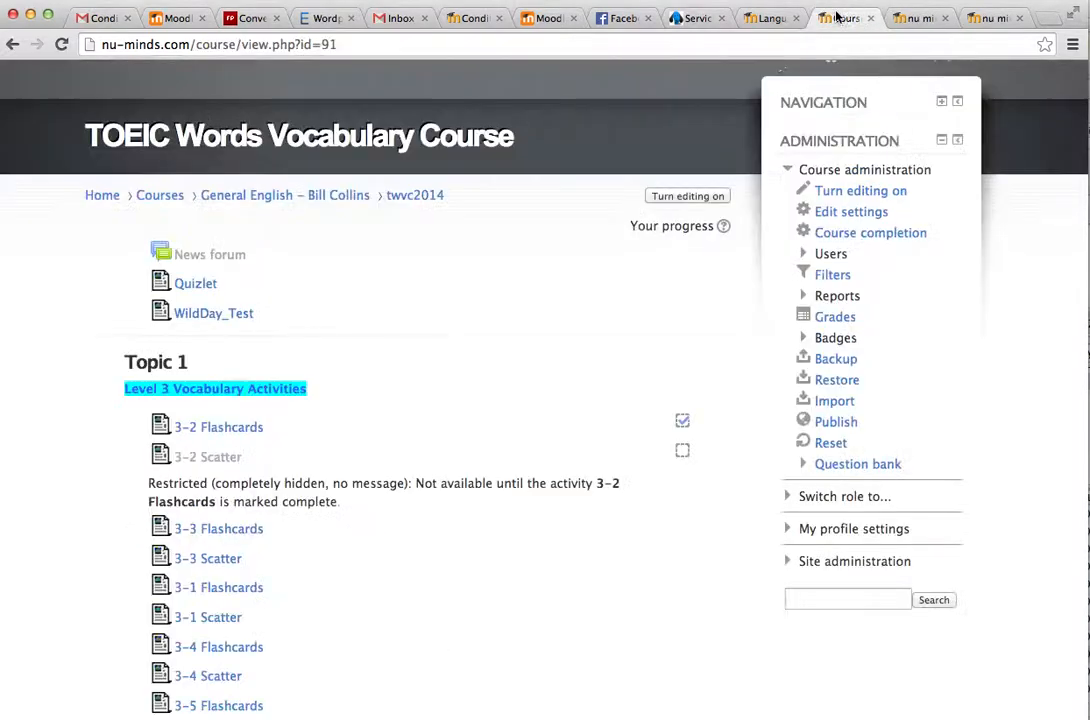
scroll(434, 392, "down", 3)
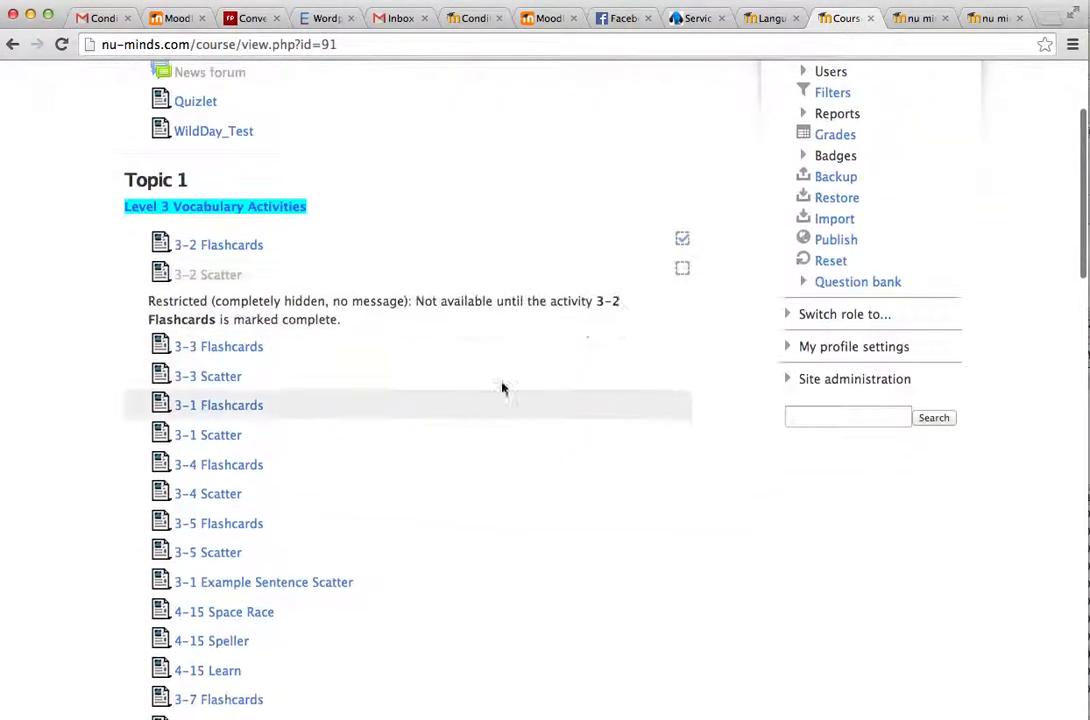
scroll(484, 389, "up", 4)
left_click(701, 216)
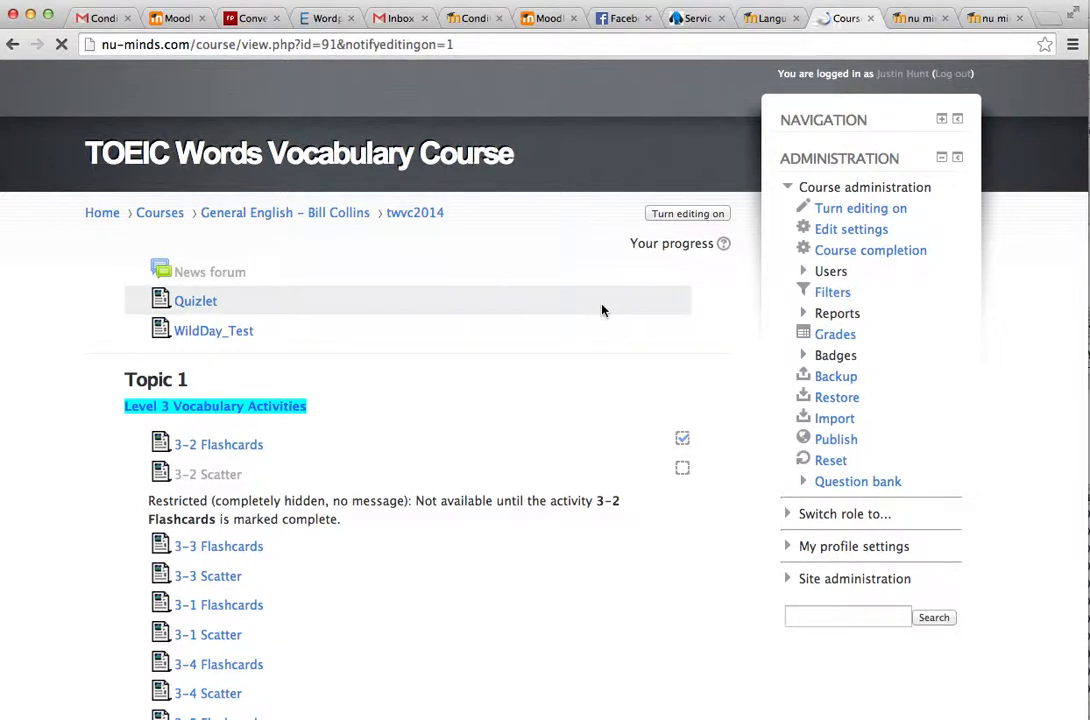
scroll(604, 310, "down", 2)
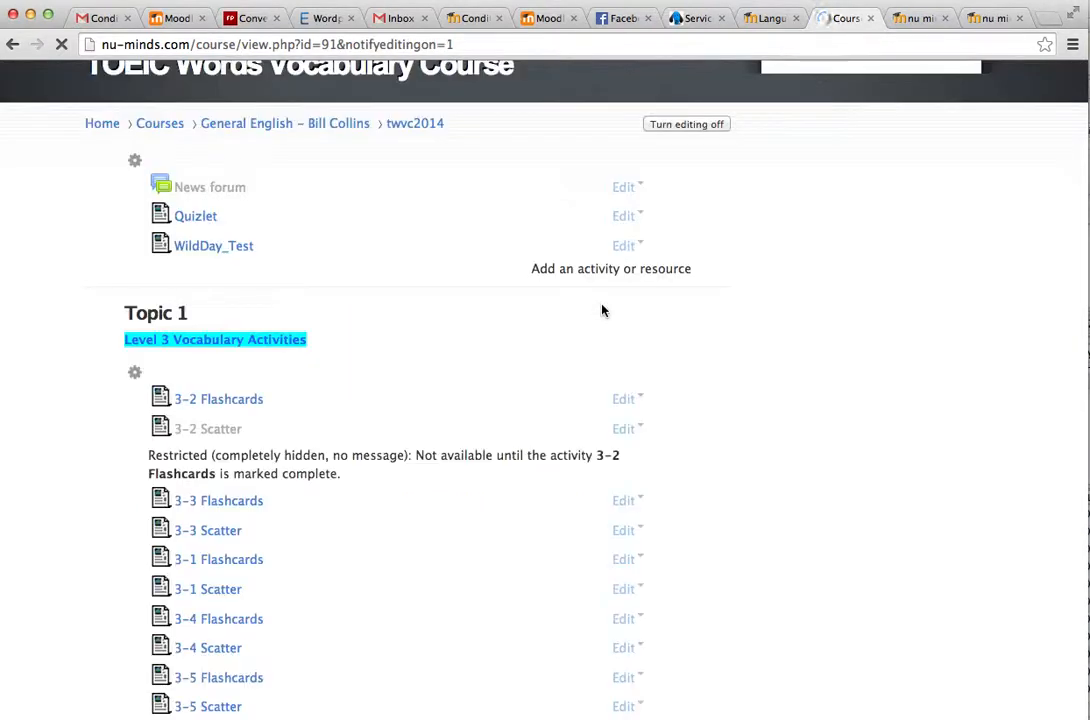
scroll(562, 338, "down", 3)
scroll(309, 421, "down", 3)
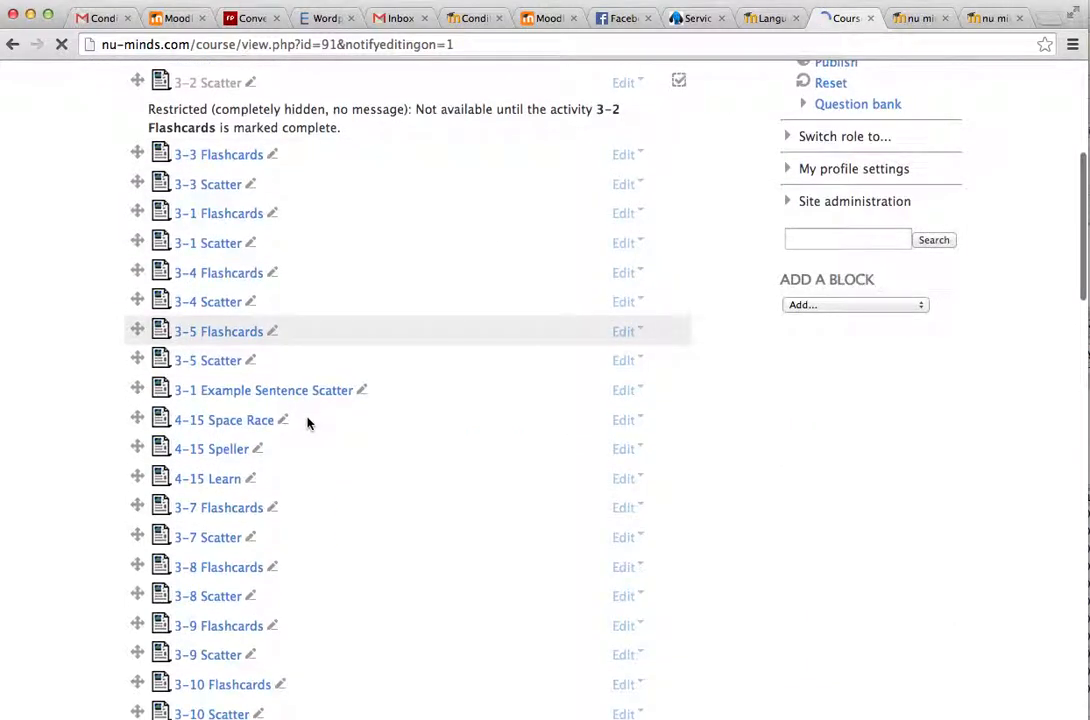
scroll(277, 319, "up", 2)
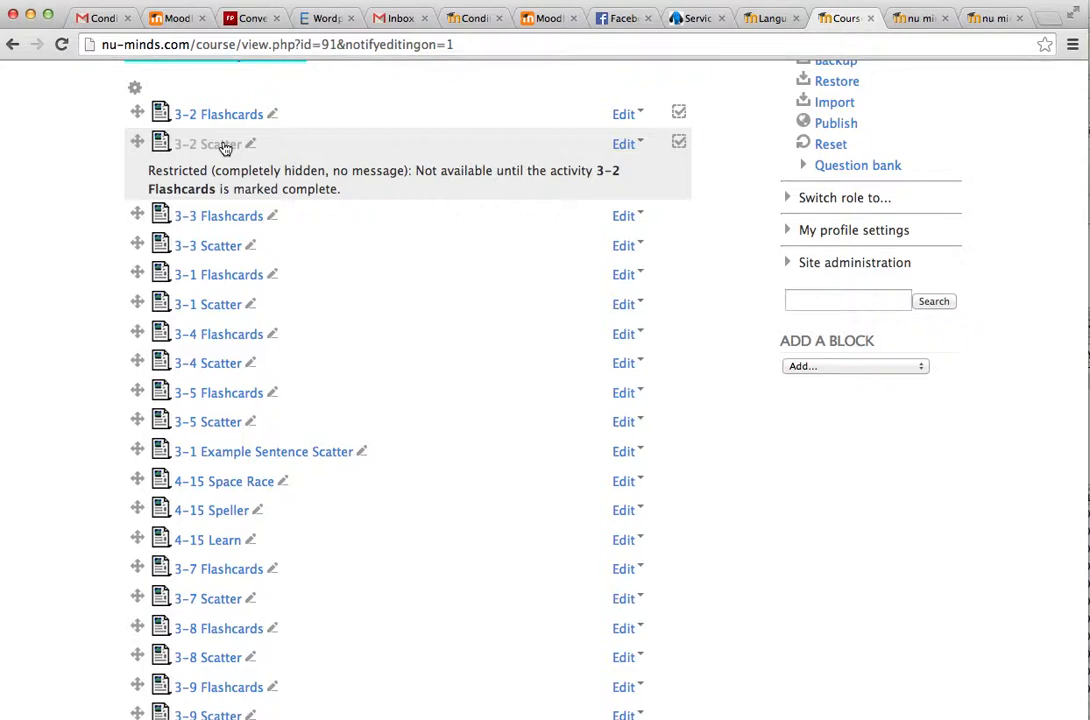
left_click(630, 218)
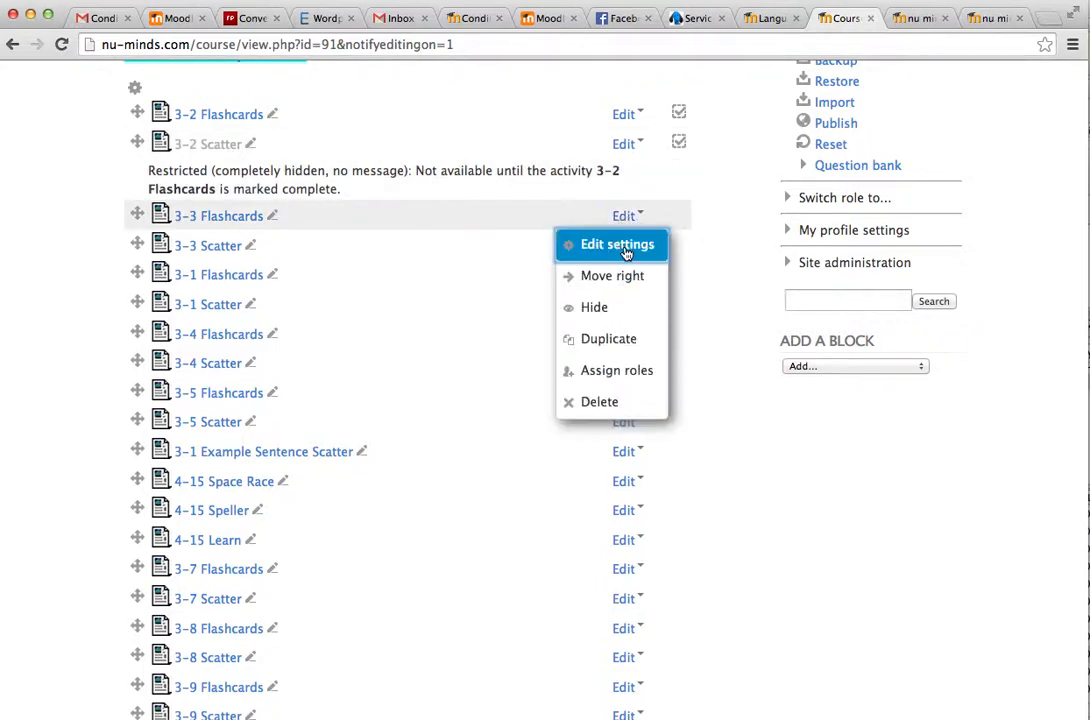
left_click(624, 246)
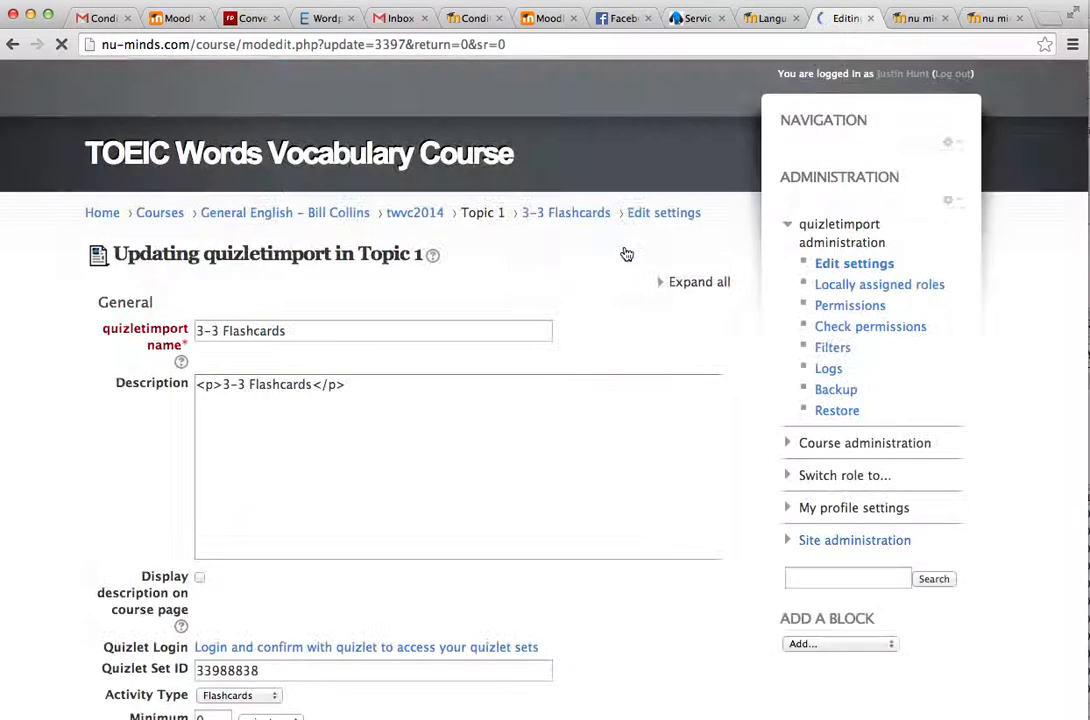
- Restrict access to 3-3 Flashcards until 3-2 Scatter is marked complete, and save it, returning to the course
scroll(399, 363, "down", 3)
scroll(399, 363, "down", 5)
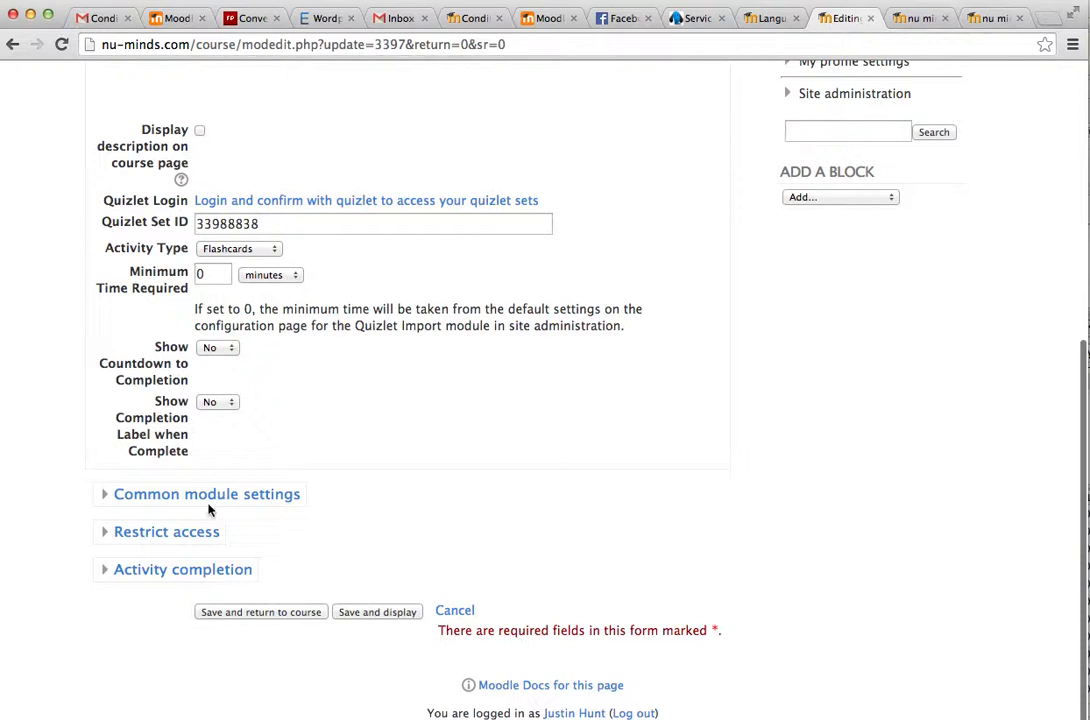
scroll(118, 542, "down", 1)
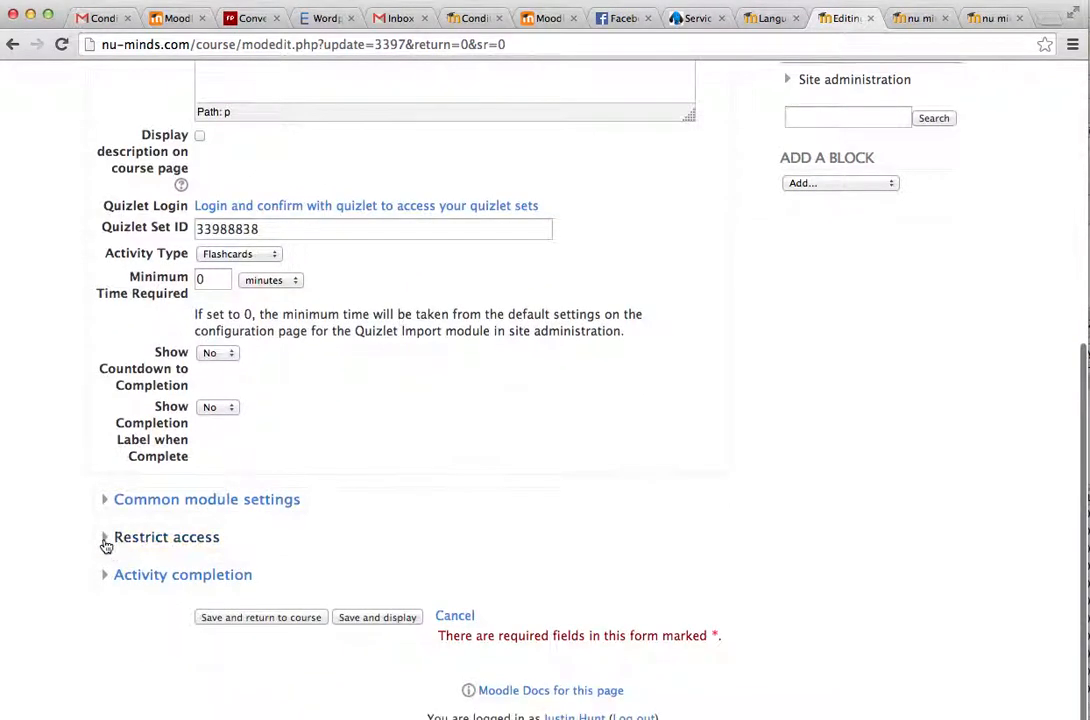
left_click(106, 541)
scroll(438, 481, "down", 4)
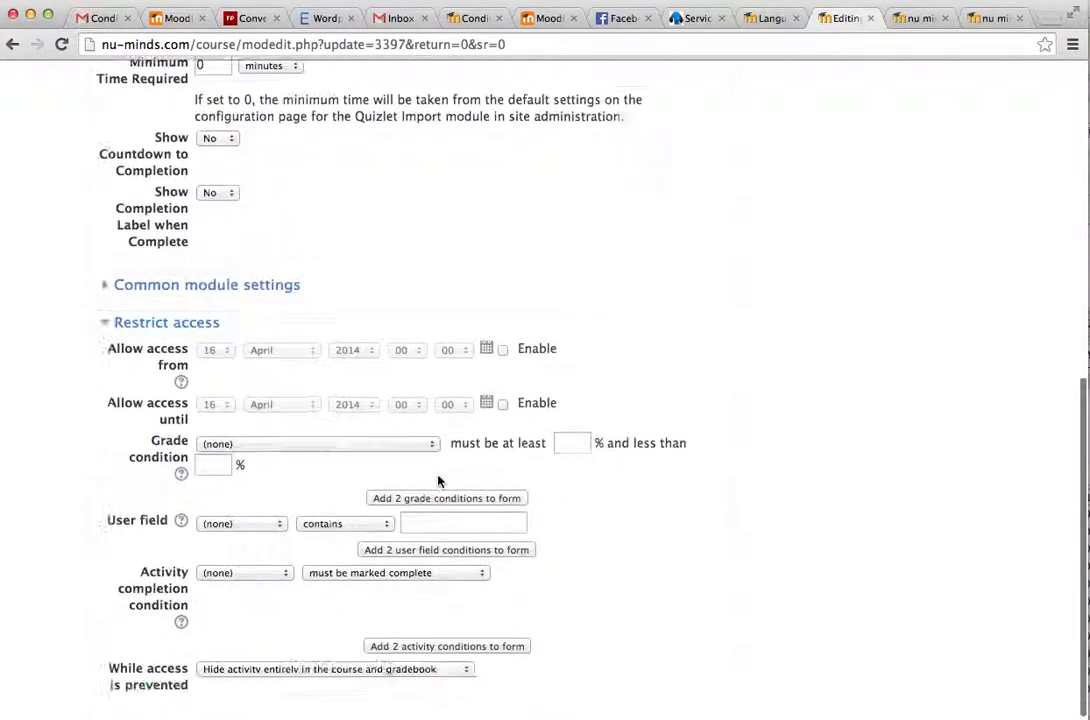
scroll(438, 481, "down", 3)
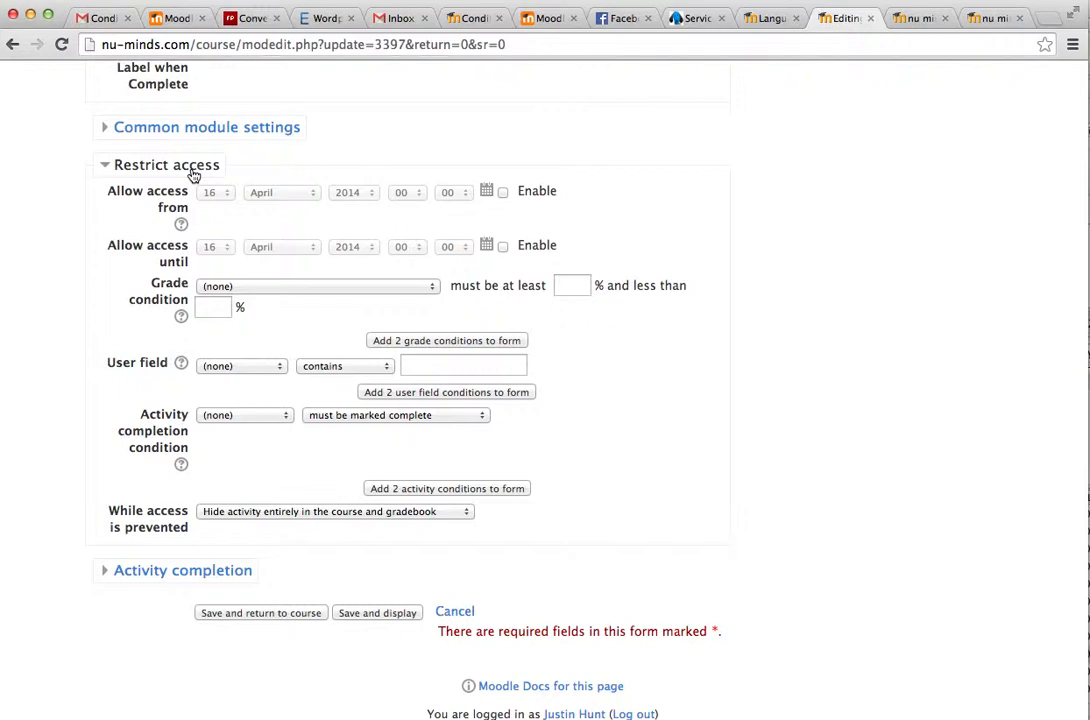
left_click(288, 417)
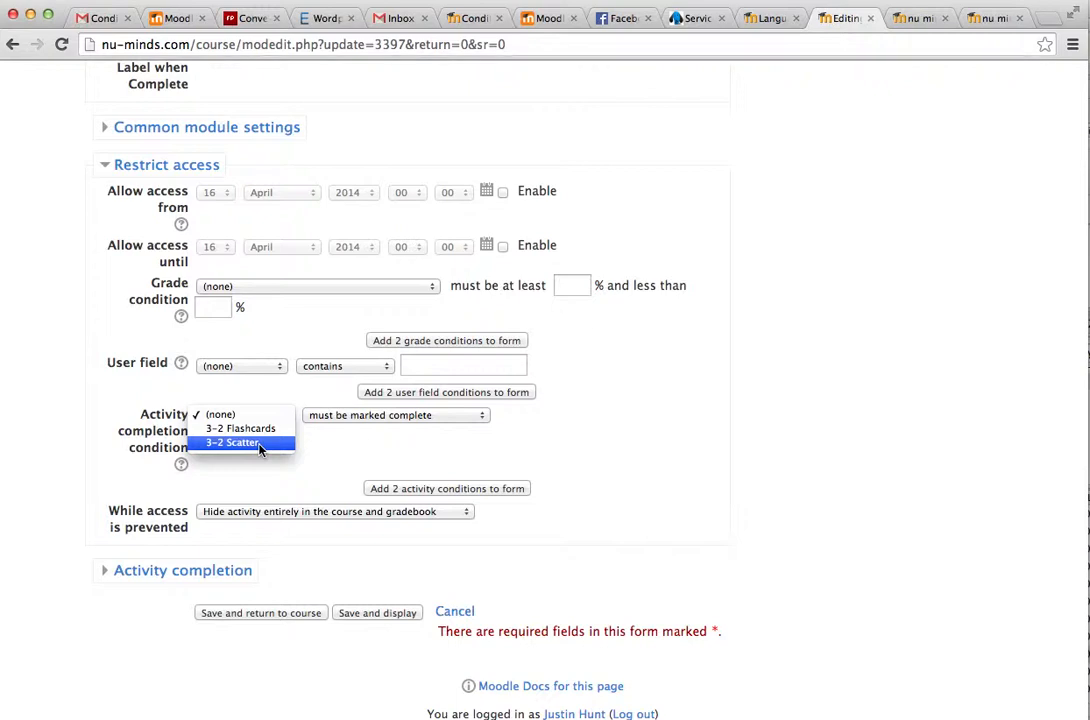
left_click(259, 446)
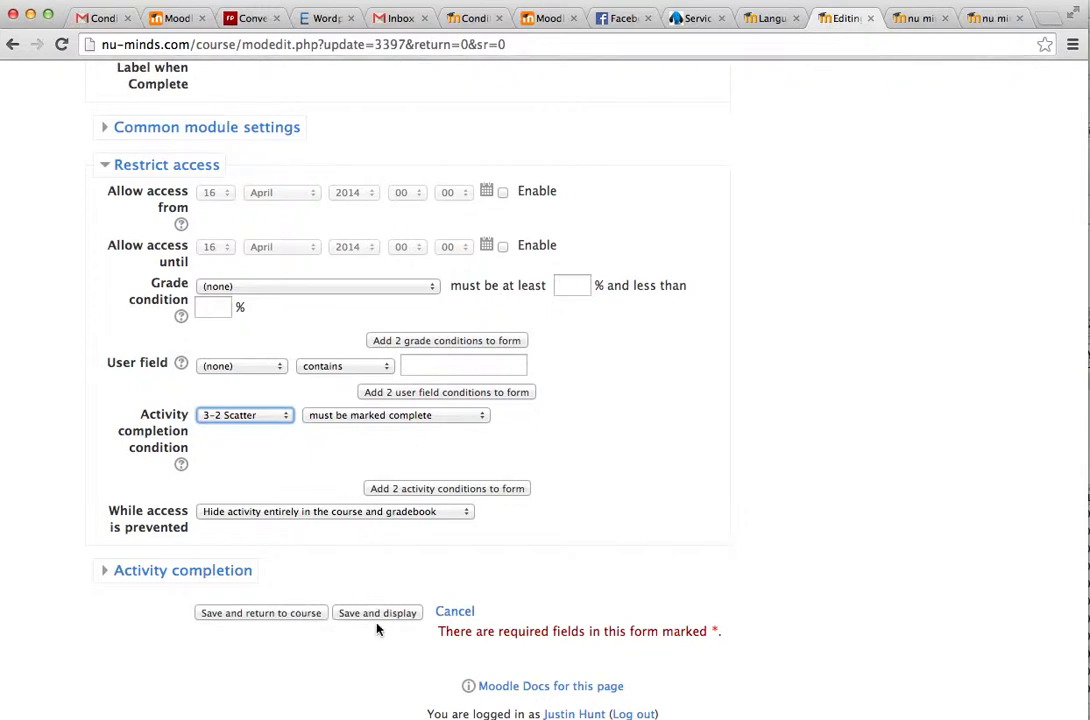
left_click(316, 616)
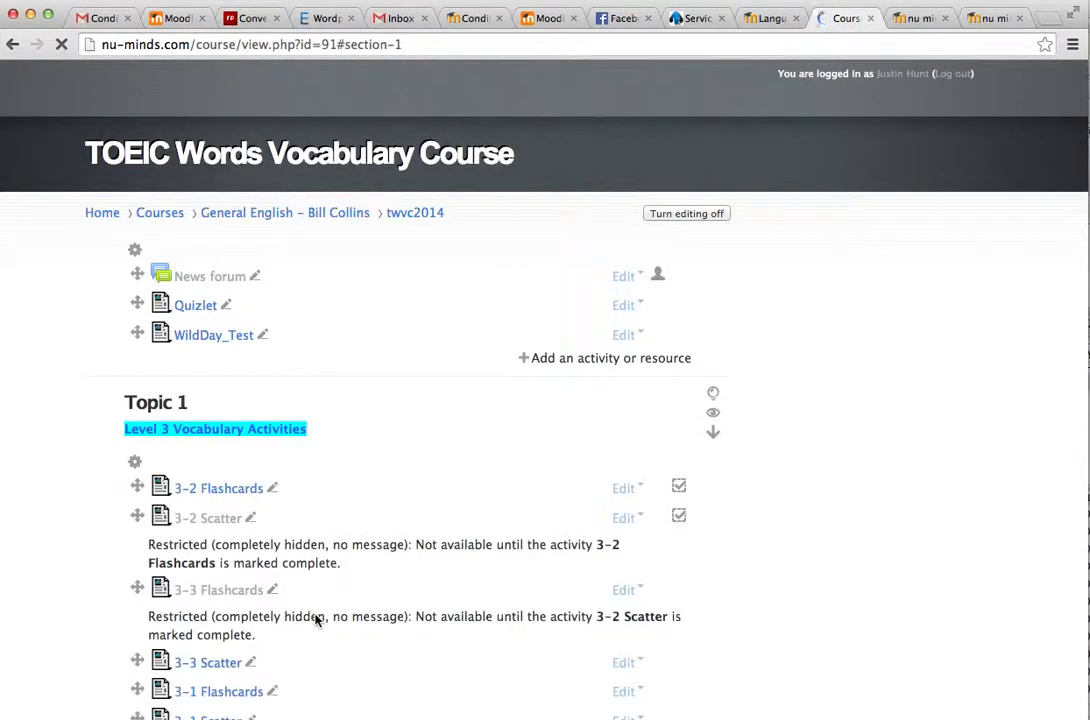
- Check the new 3-3 Flashcards restriction by viewing the course in the Student role, and return to the normal role
scroll(383, 584, "down", 2)
scroll(383, 584, "up", 1)
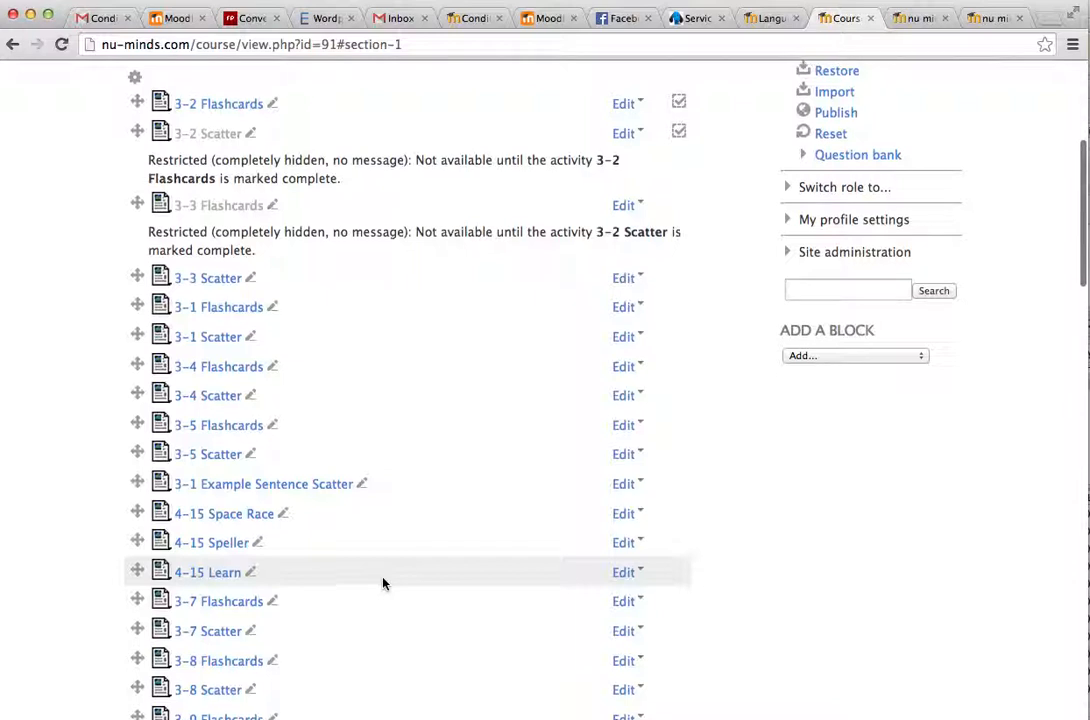
scroll(383, 584, "up", 1)
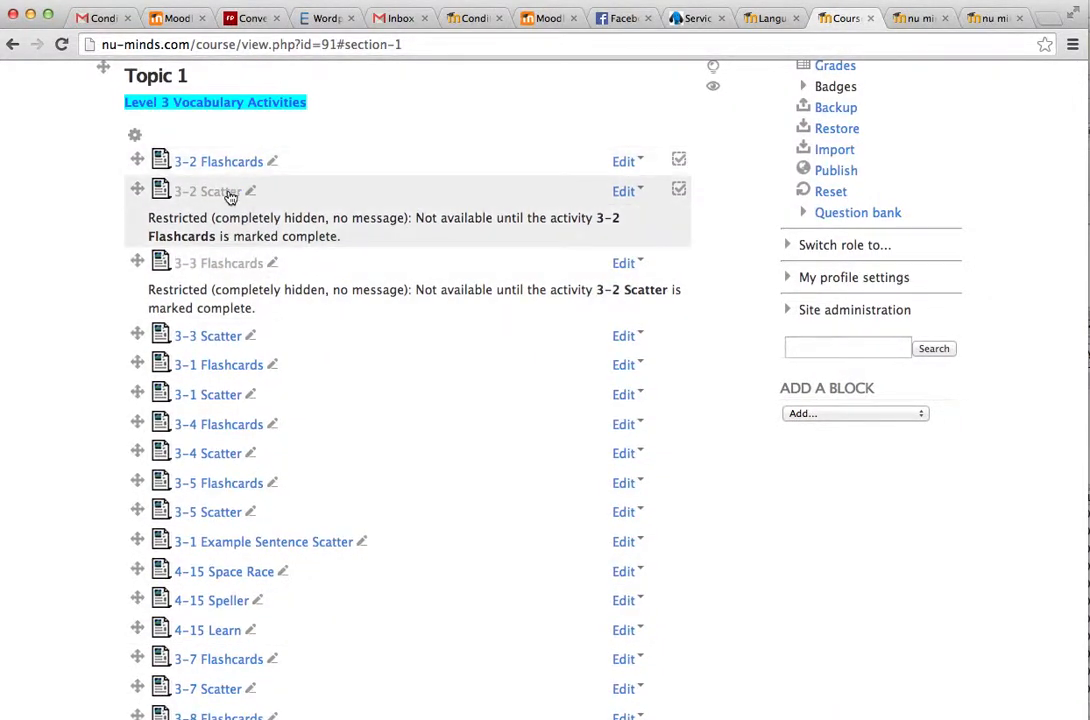
left_click(786, 248)
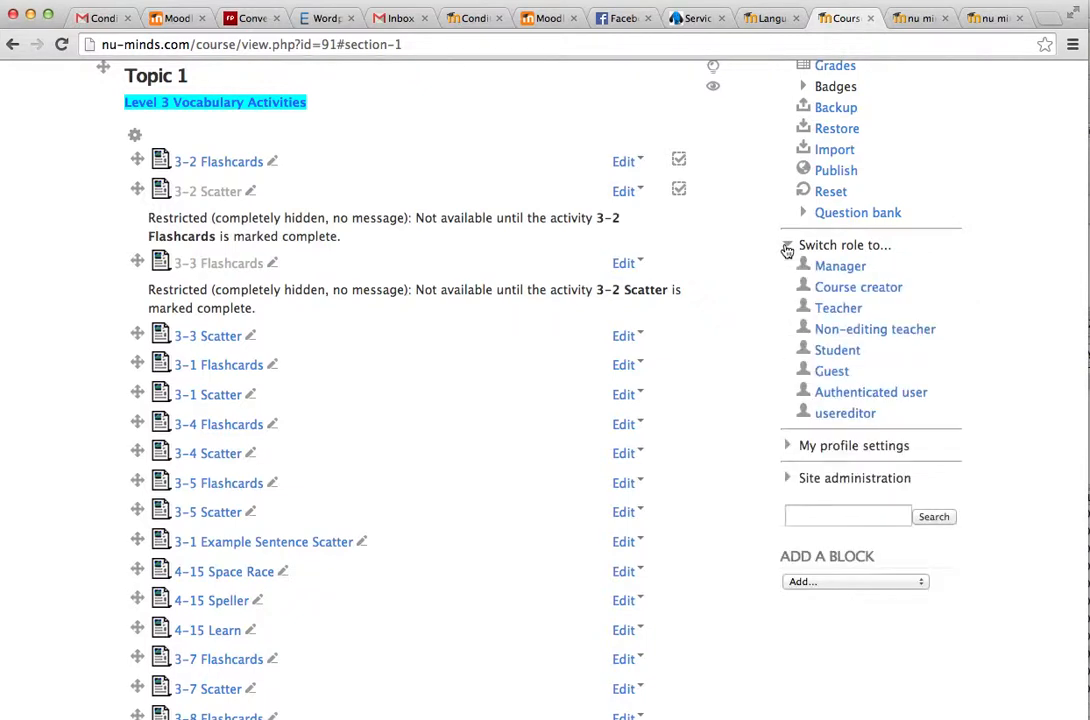
left_click(836, 350)
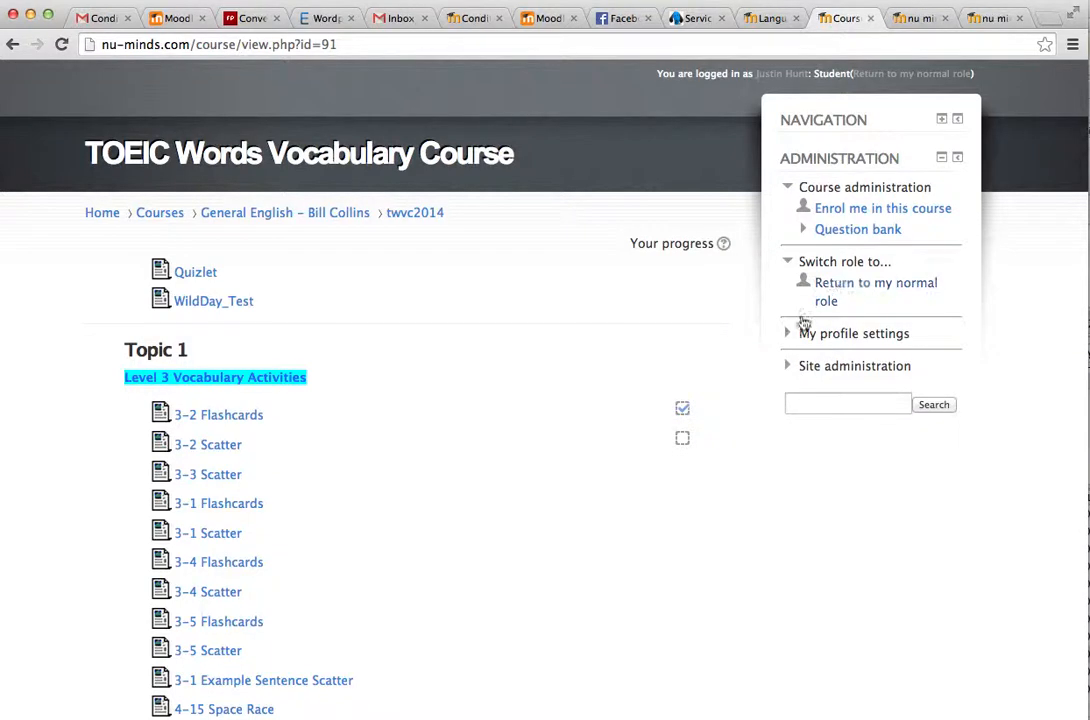
left_click(853, 294)
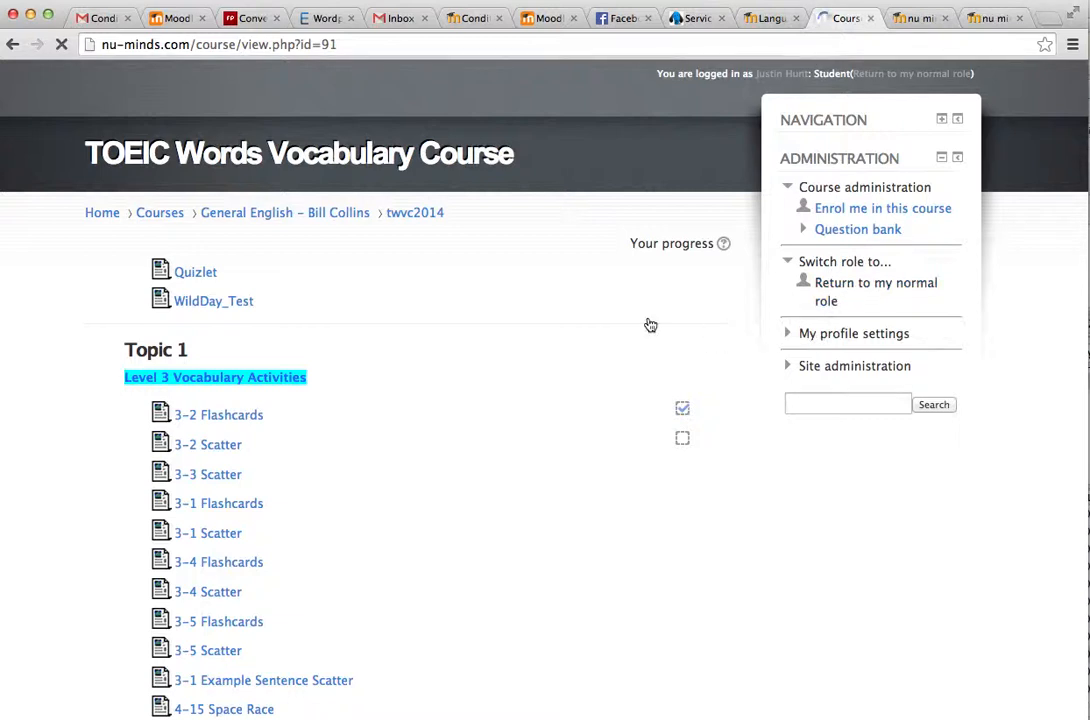
scroll(648, 323, "down", 5)
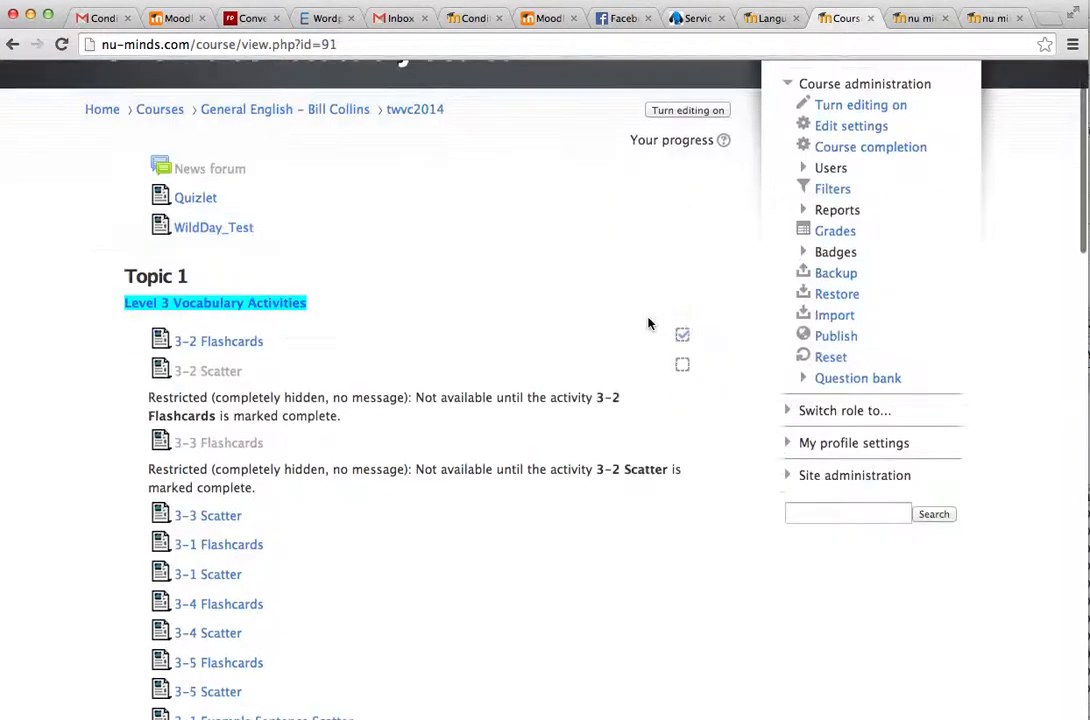
scroll(668, 333, "up", 5)
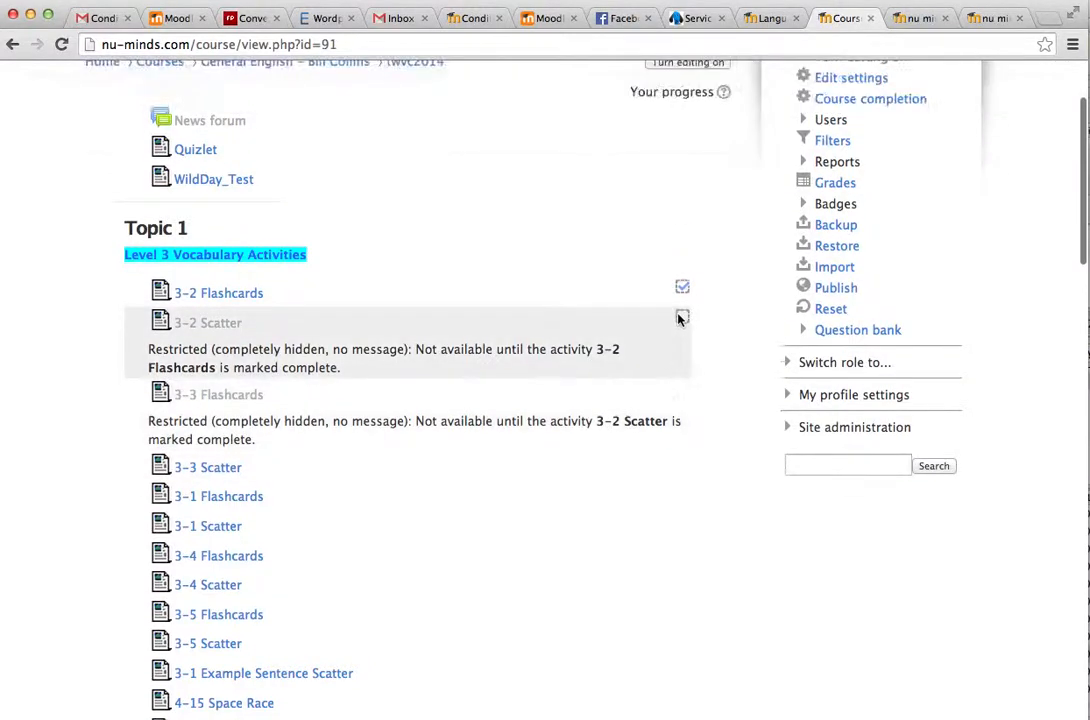
- Turn course editing back on and reopen the settings of the restricted 3-3 Flashcards activity
left_click(685, 216)
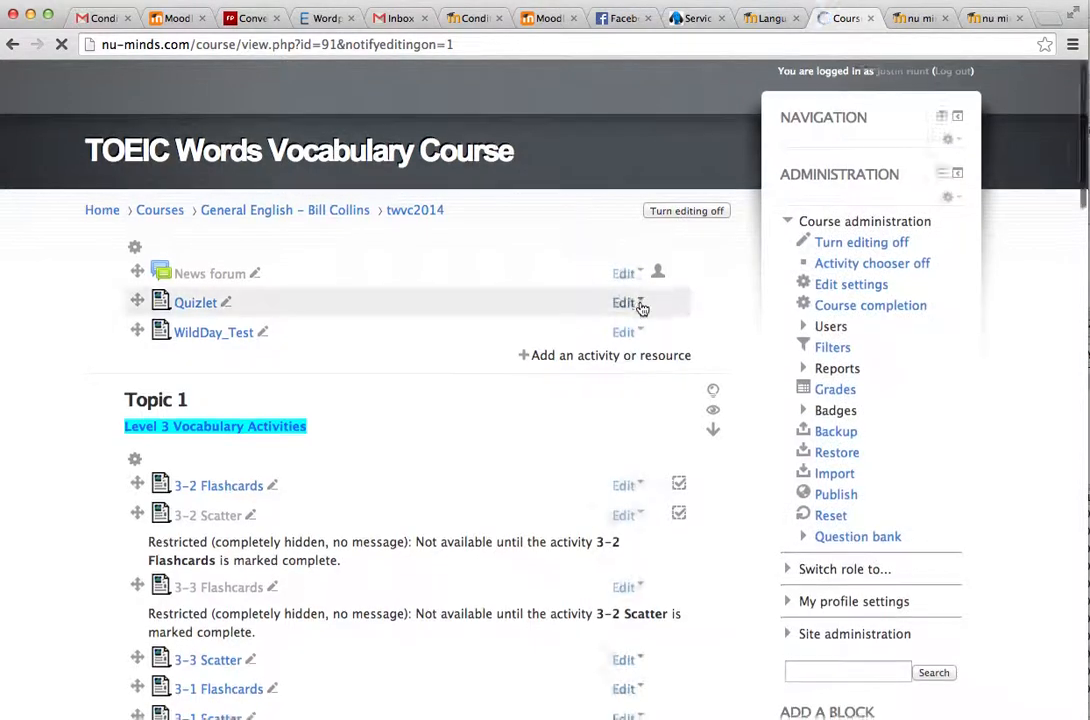
scroll(640, 380, "down", 5)
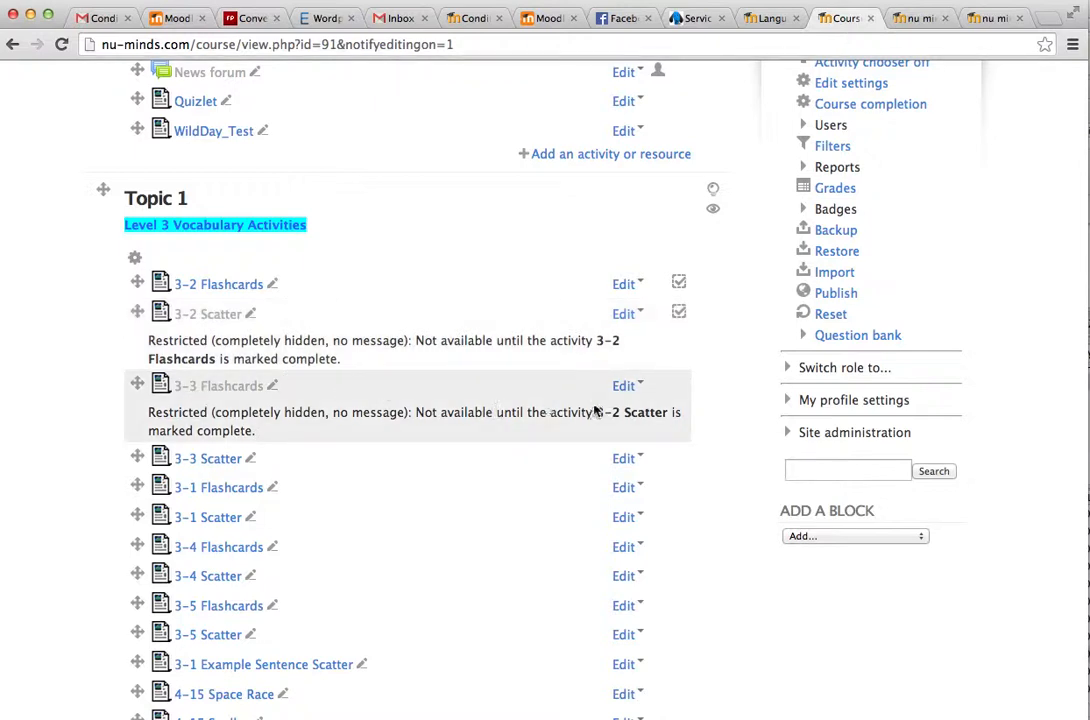
left_click(623, 393)
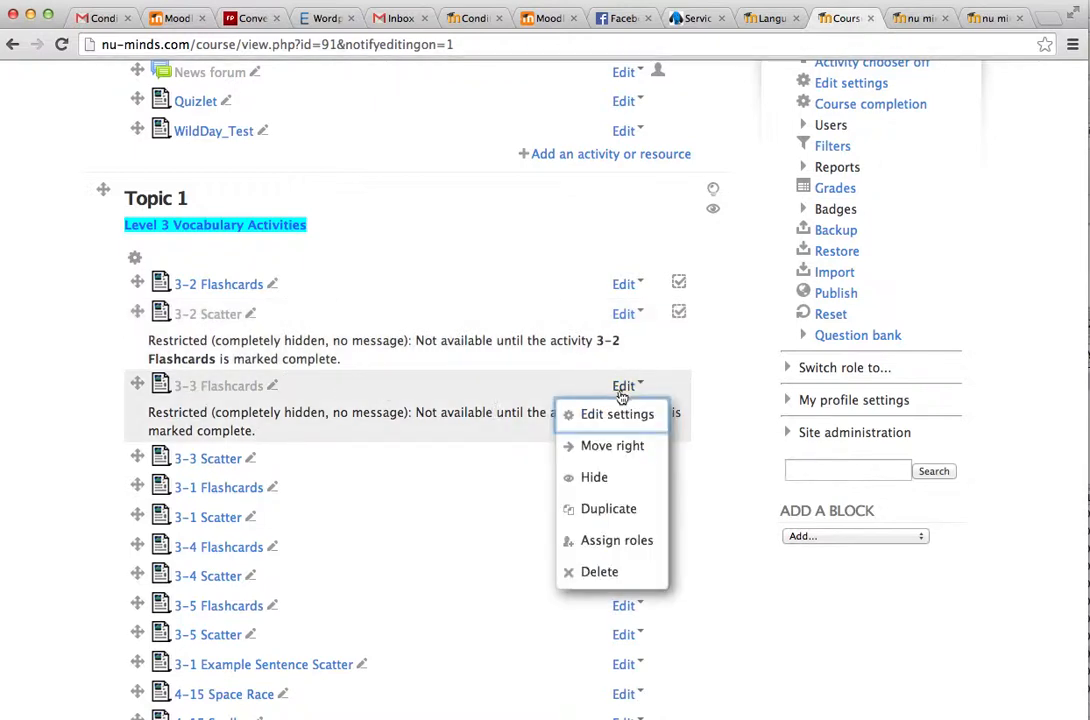
left_click(617, 412)
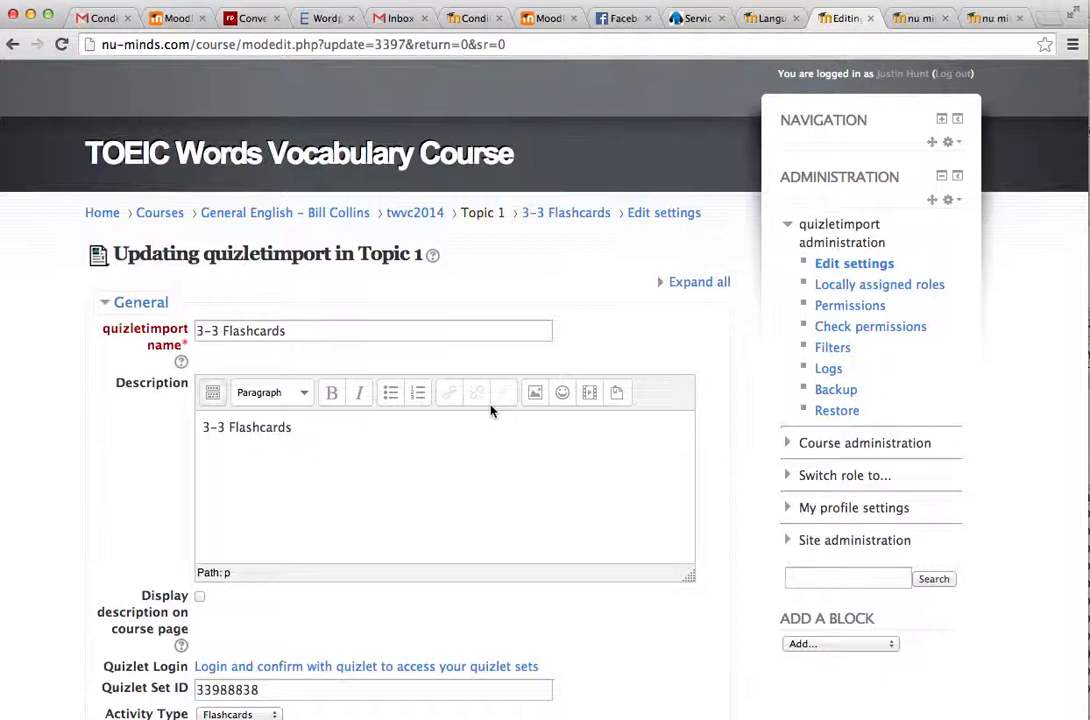
- Review the access restriction conditions of the 3-3 Flashcards activity
scroll(490, 410, "down", 10)
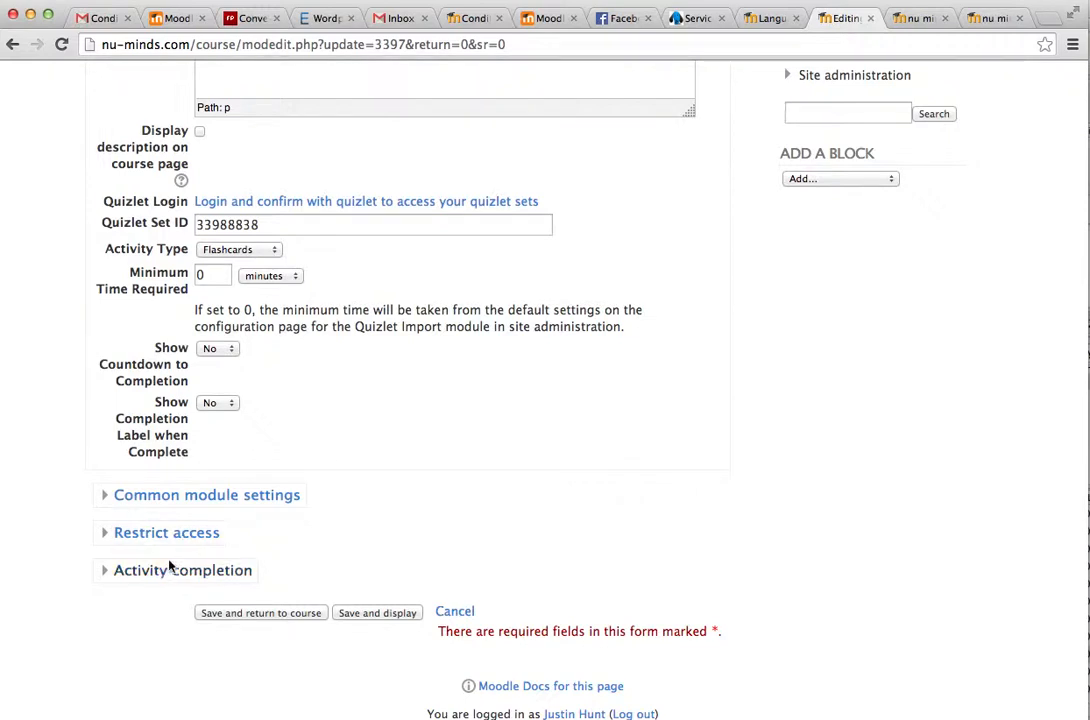
left_click(104, 537)
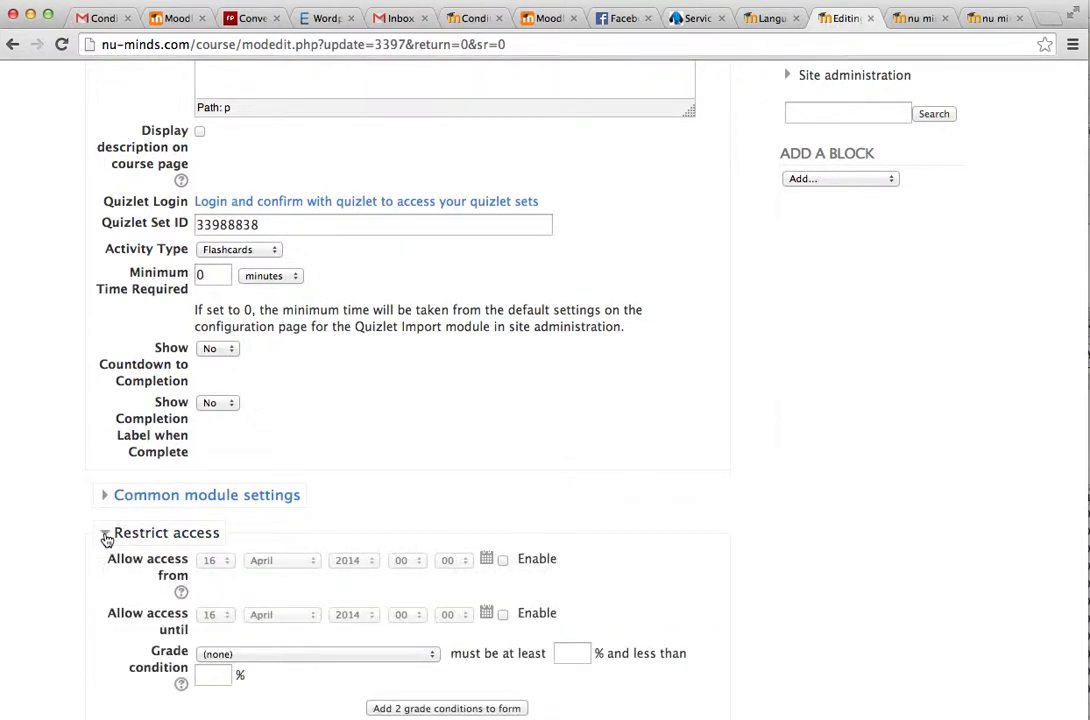
scroll(105, 538, "down", 4)
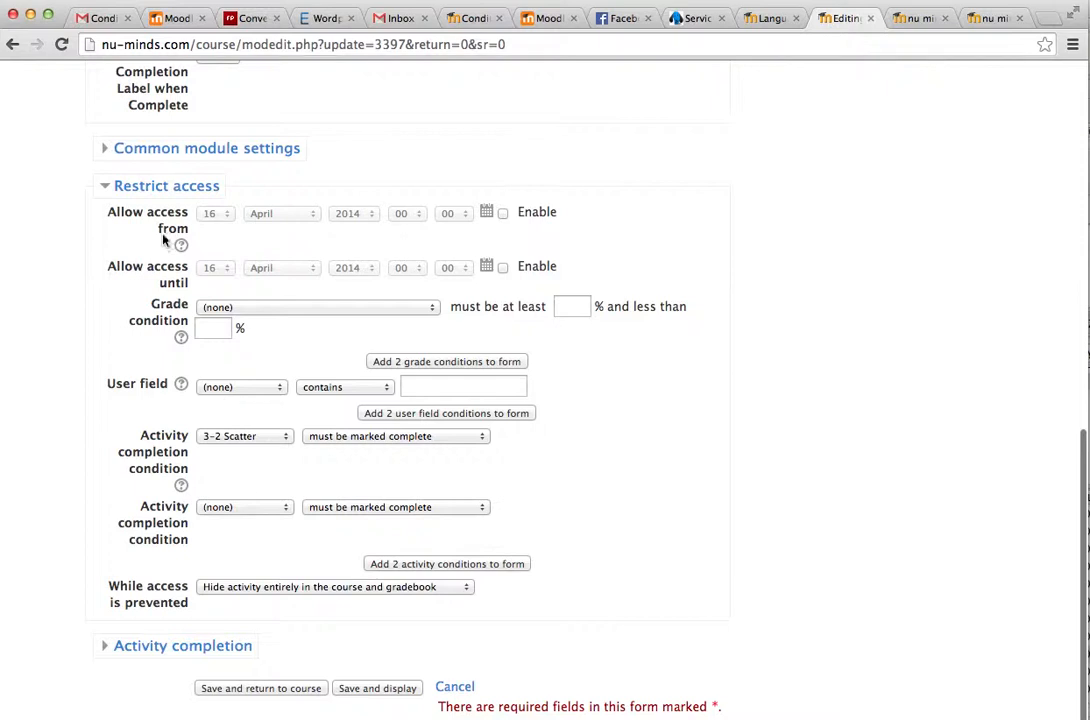
left_click(105, 186)
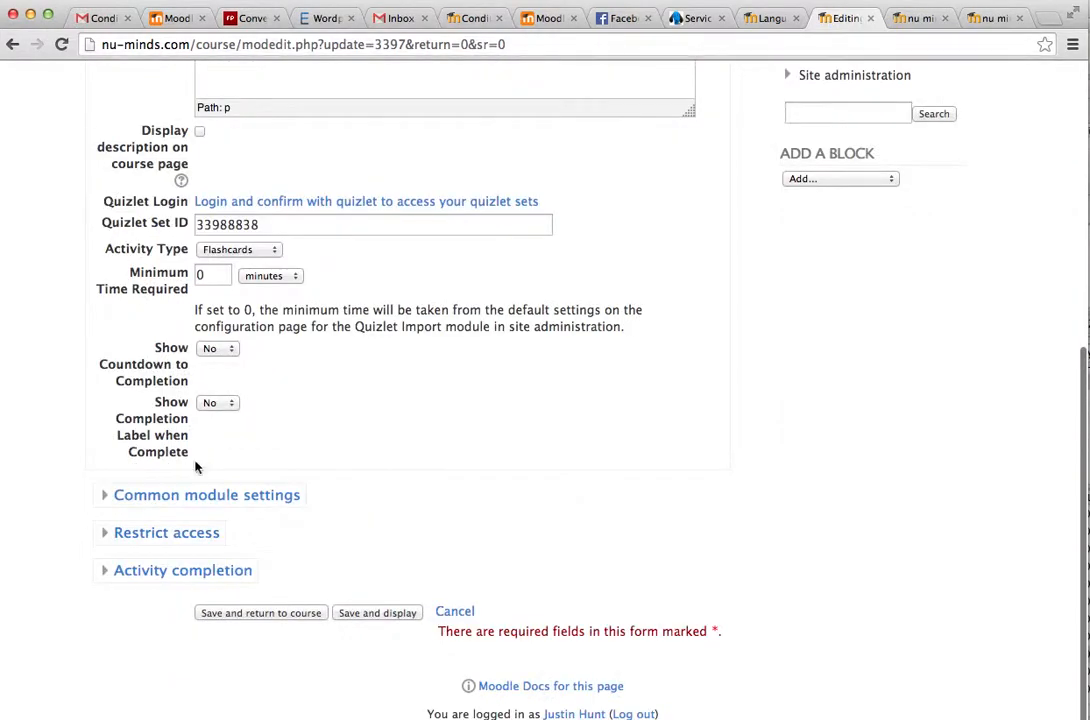
- Set 3-3 Flashcards completion tracking to "Show activity as complete when conditions are met" and require students to view the activity
left_click(105, 571)
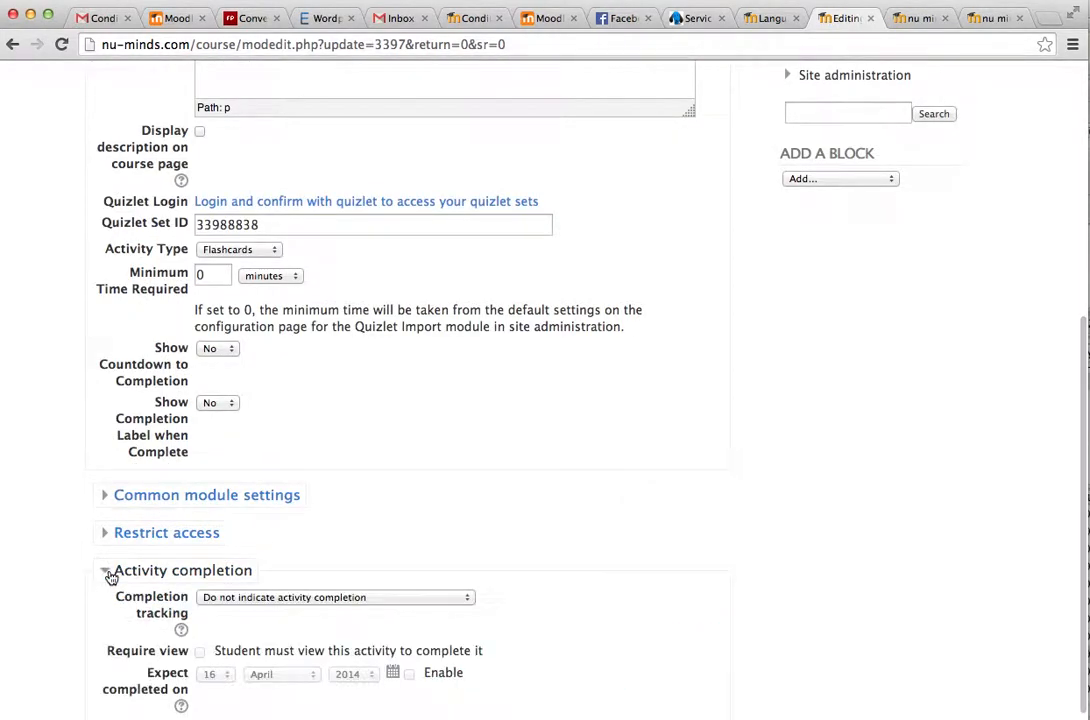
scroll(116, 577, "down", 1)
scroll(120, 577, "down", 3)
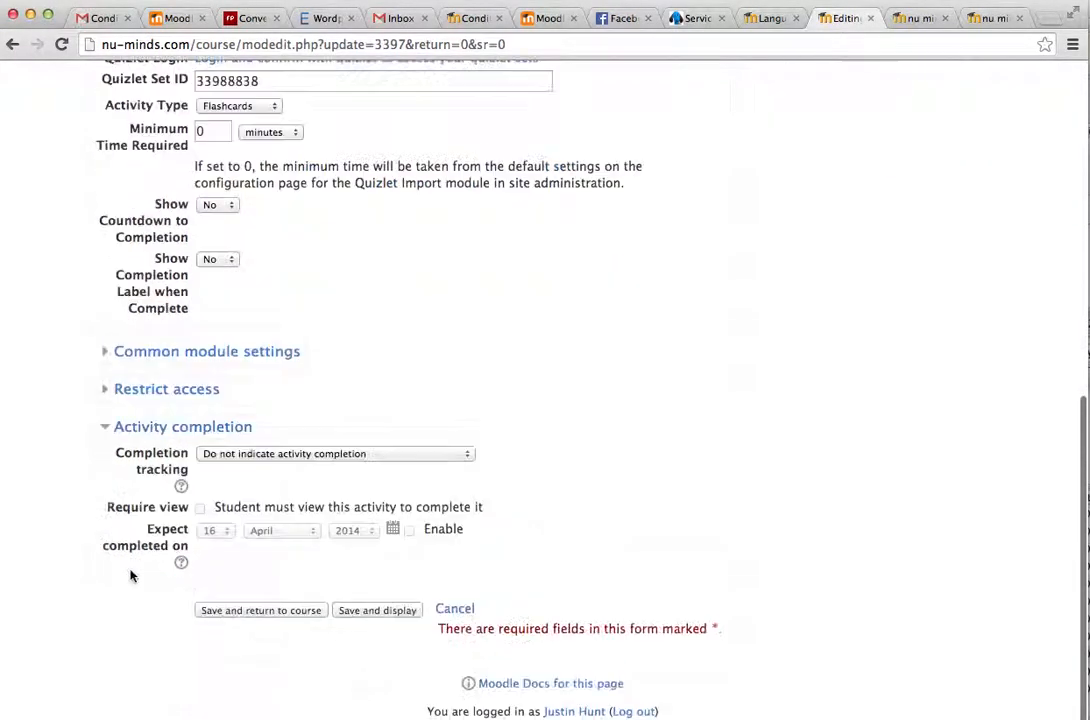
left_click(306, 460)
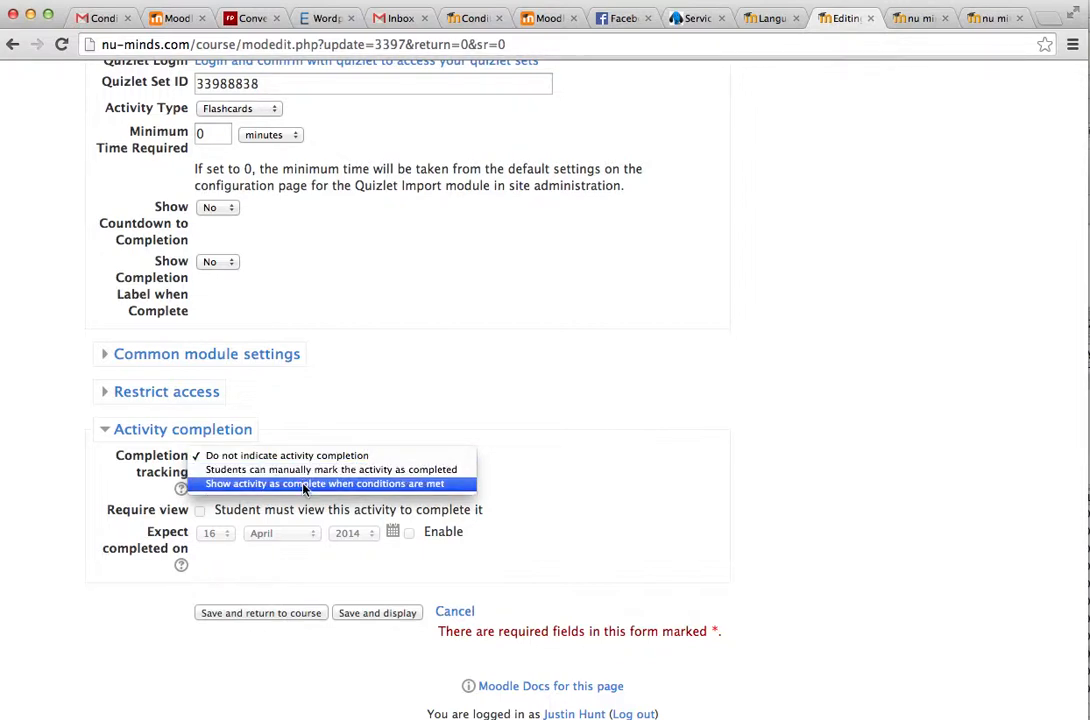
left_click(305, 487)
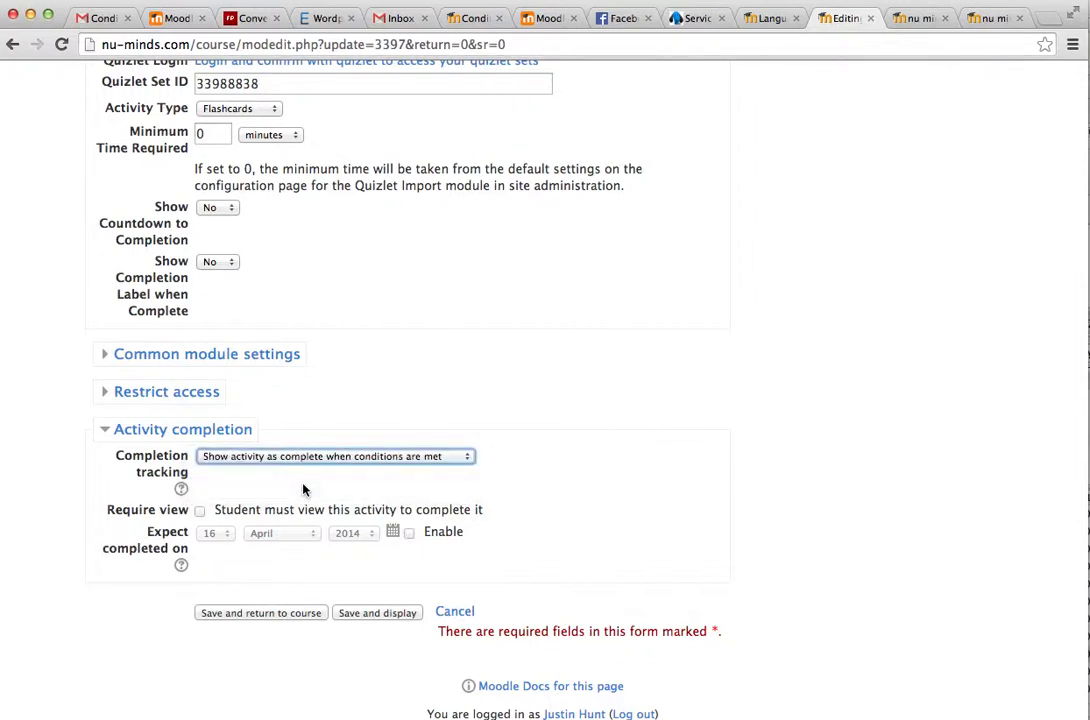
left_click(201, 511)
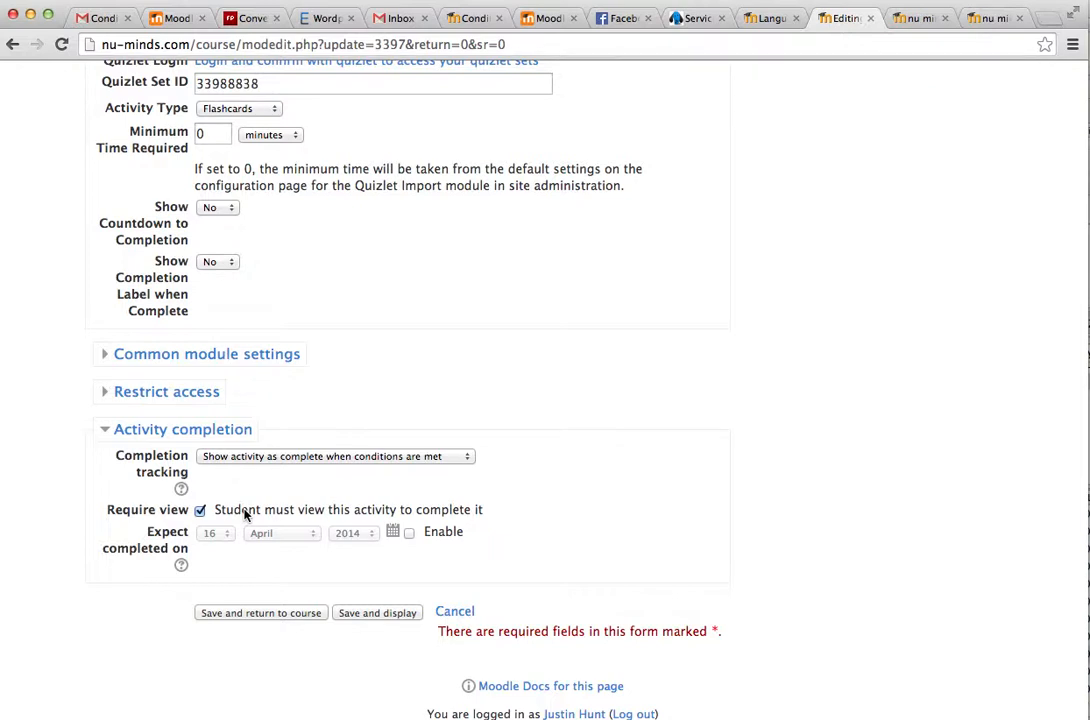
- Set both the completion label and the countdown to completion to Yes for 3-3 Flashcards, and save, returning to the course
scroll(438, 336, "up", 5)
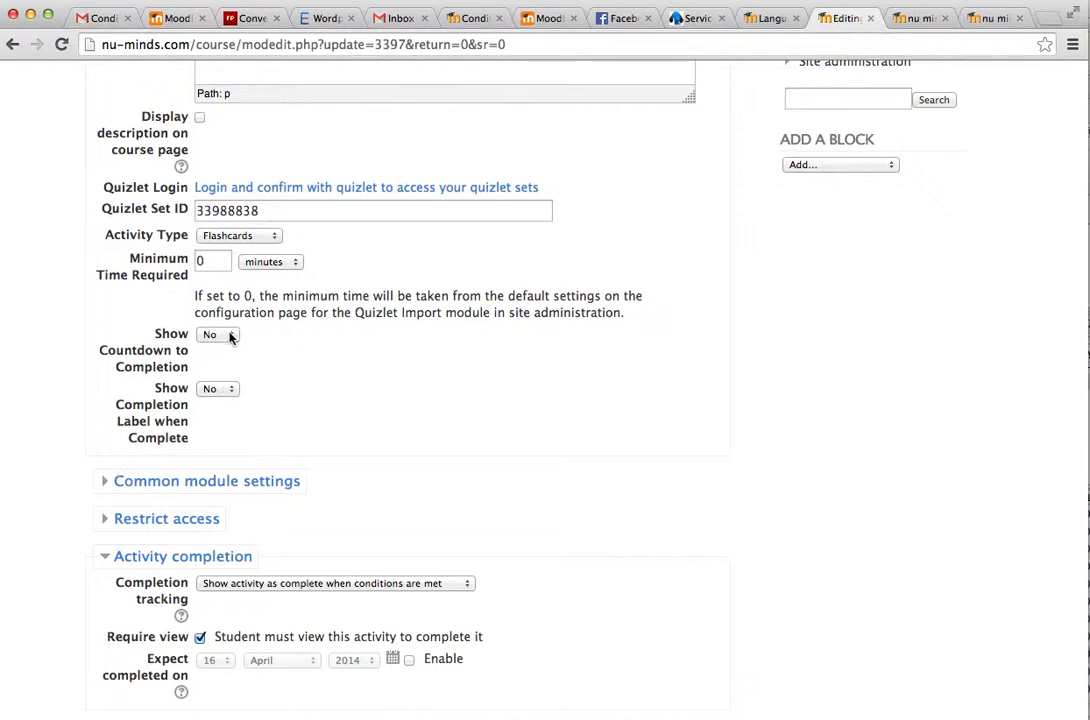
left_click(229, 389)
left_click(222, 401)
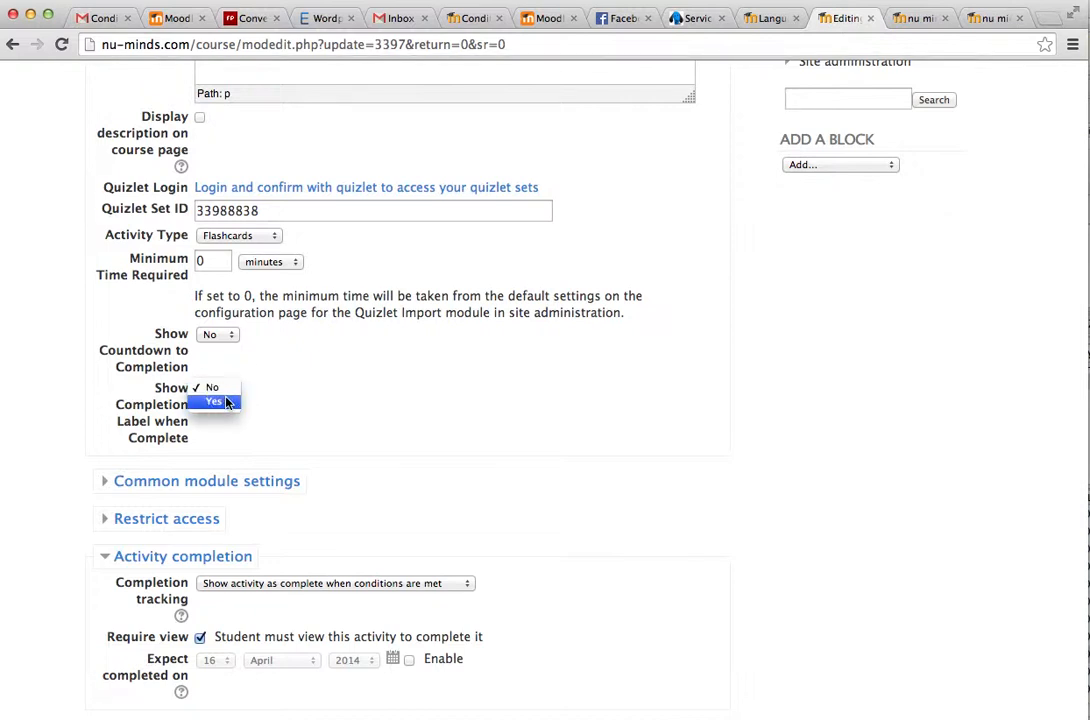
left_click(230, 335)
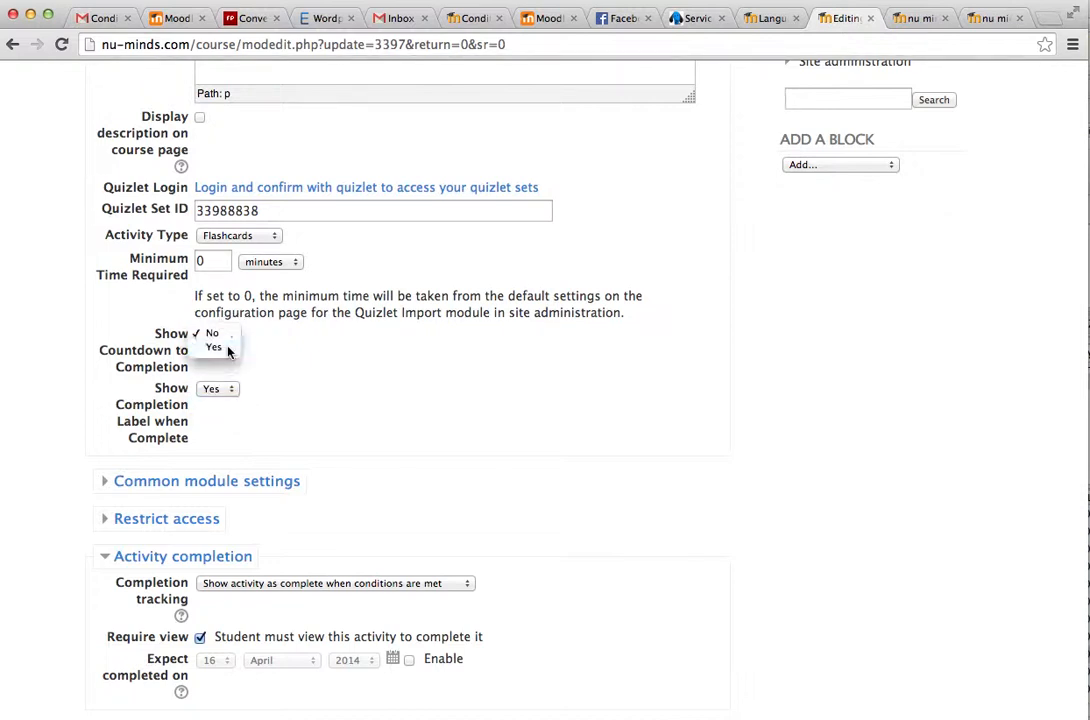
left_click(228, 349)
scroll(338, 516, "down", 3)
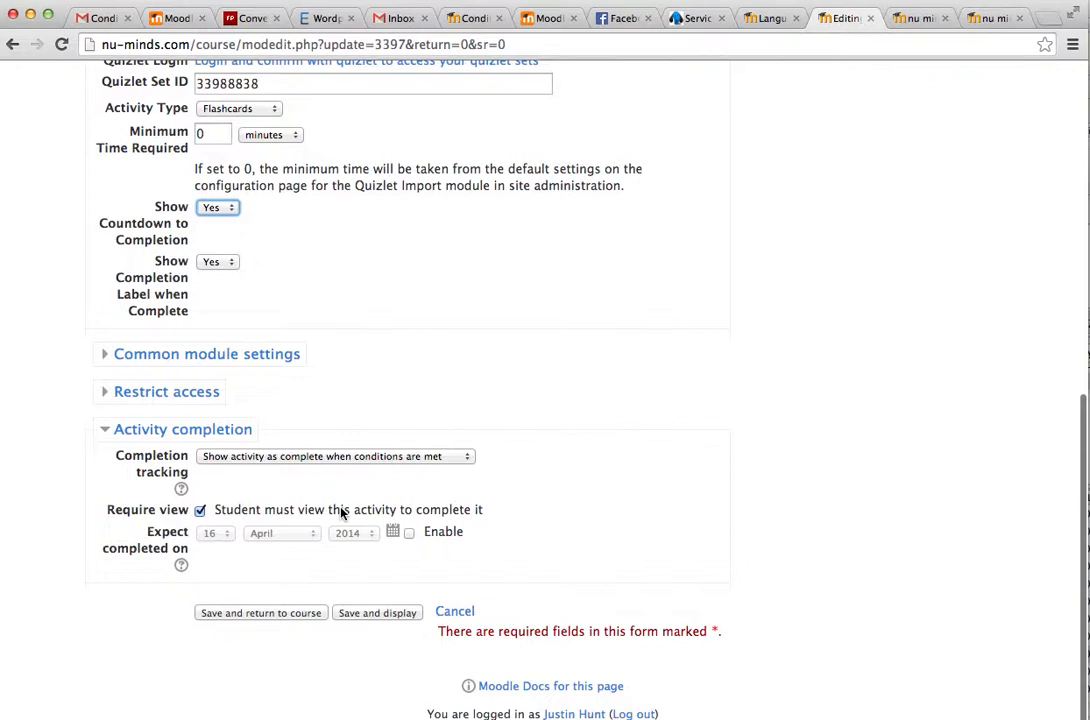
left_click(311, 614)
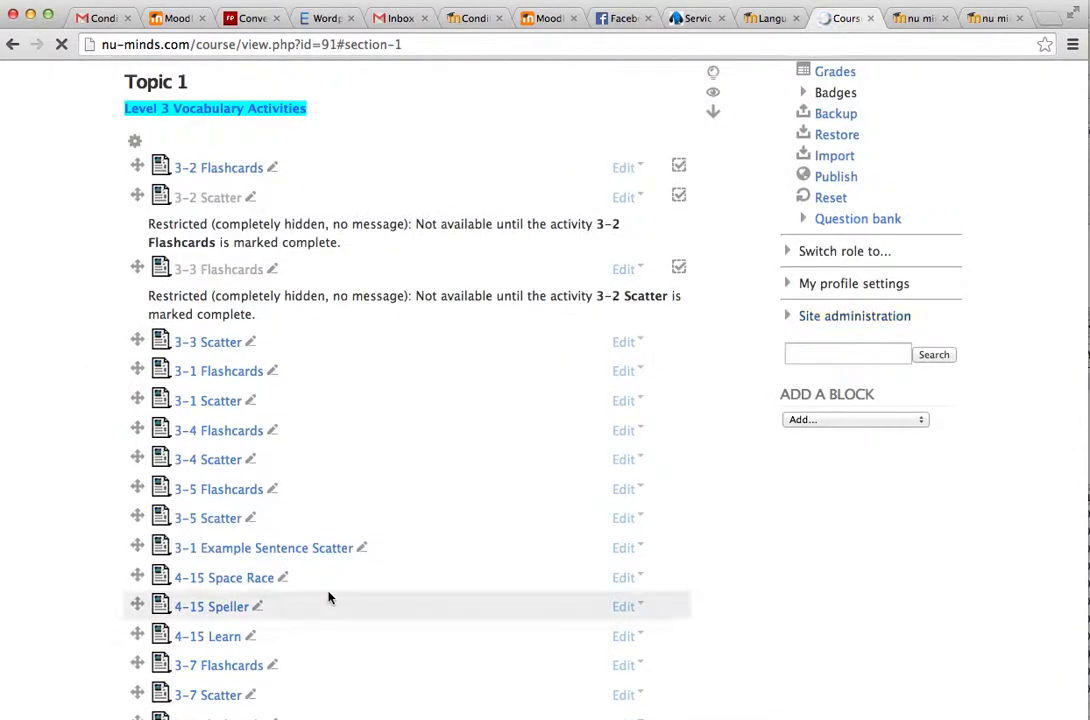
scroll(330, 598, "up", 2)
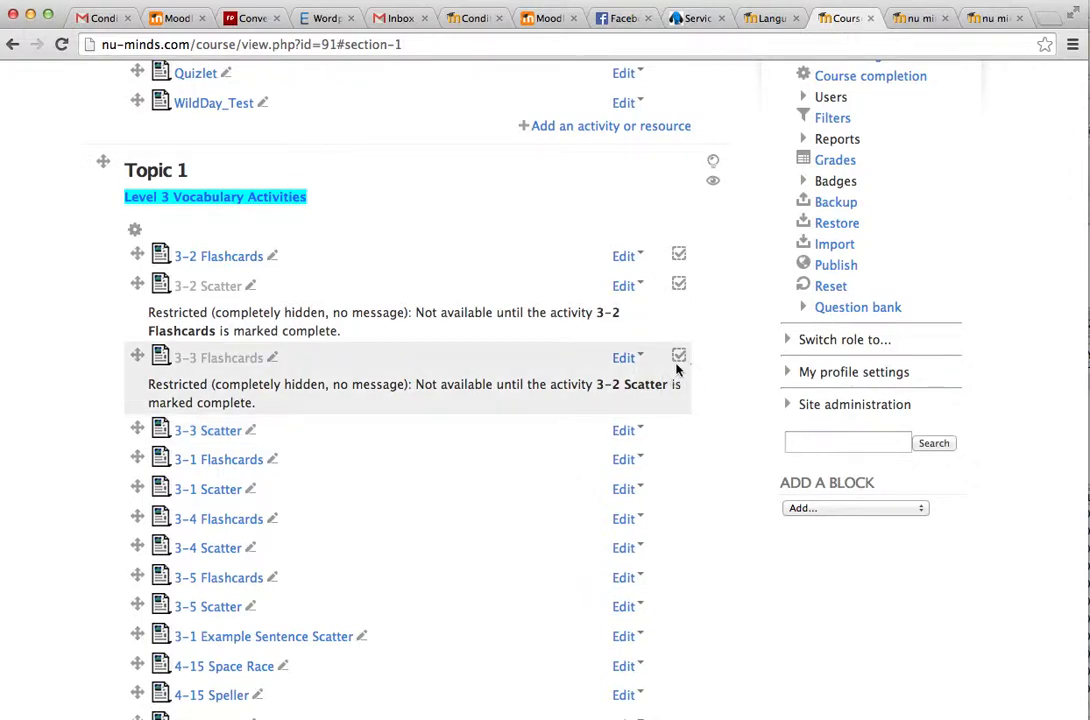
left_click(679, 355)
left_click(680, 358)
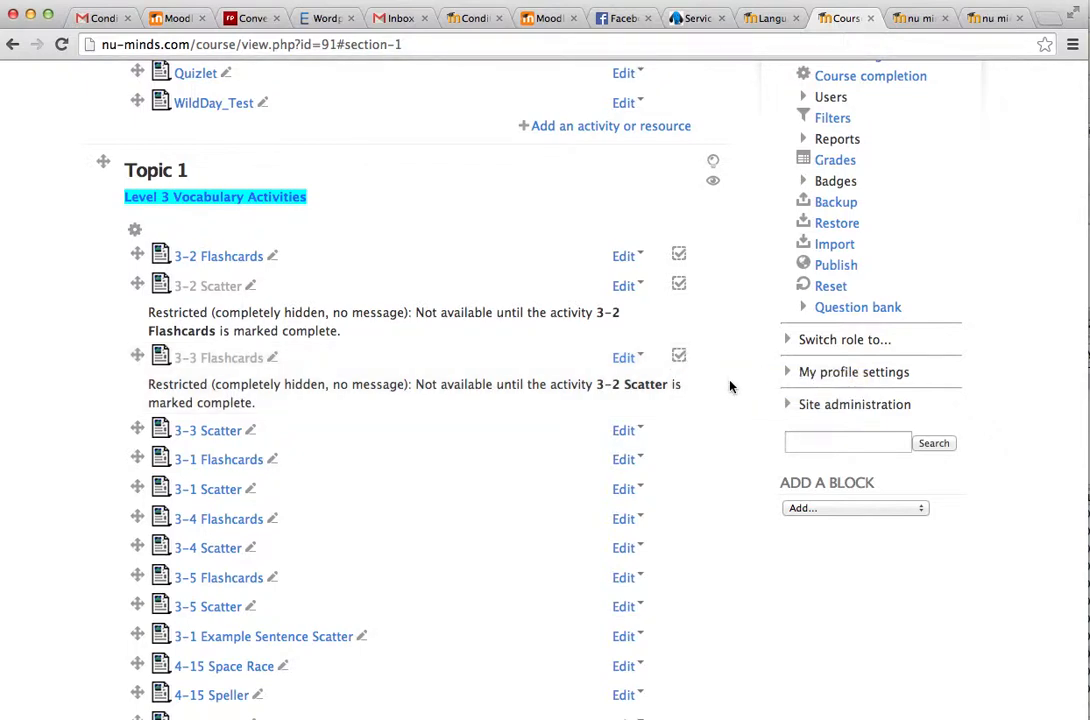
left_click(789, 341)
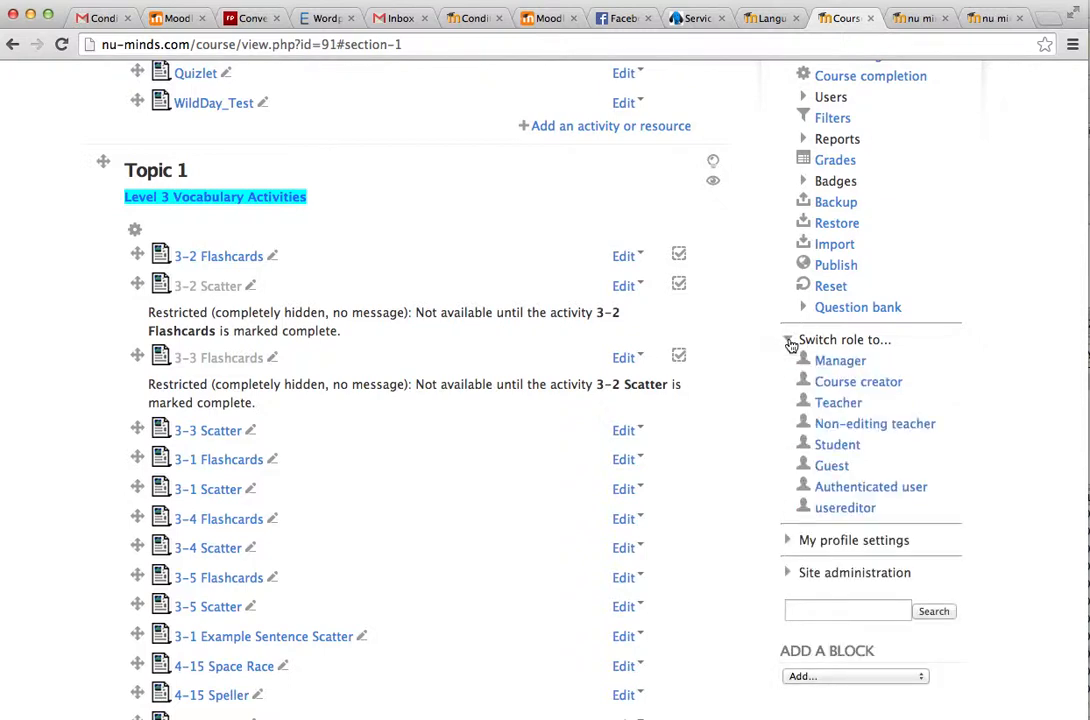
left_click(789, 341)
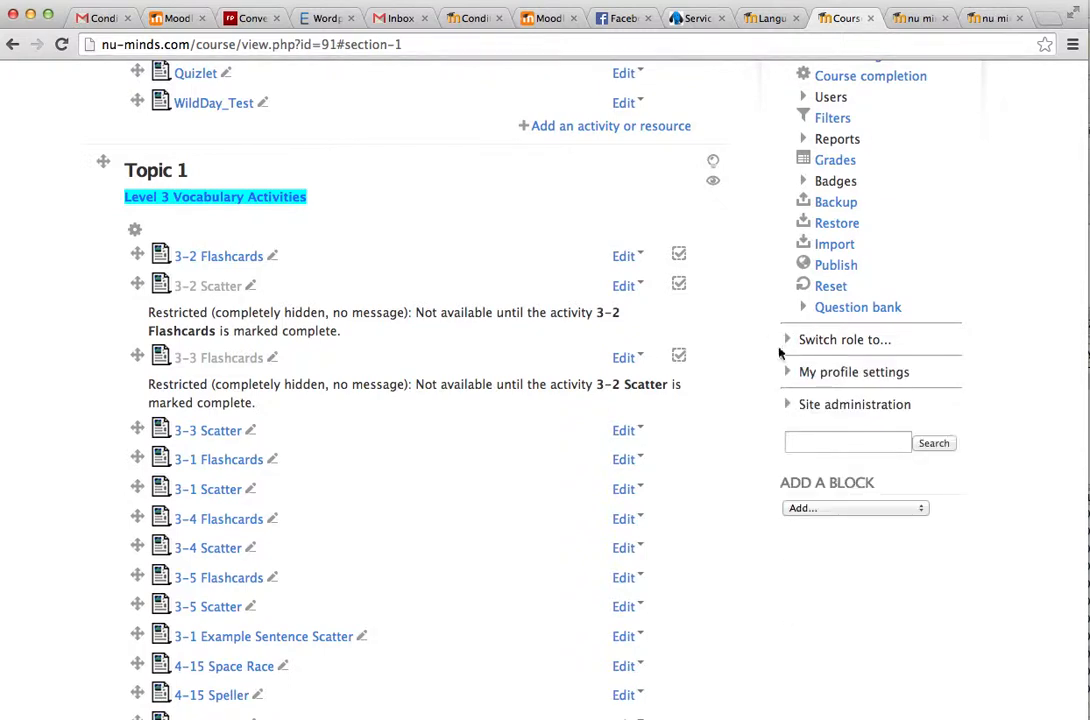
left_click(915, 20)
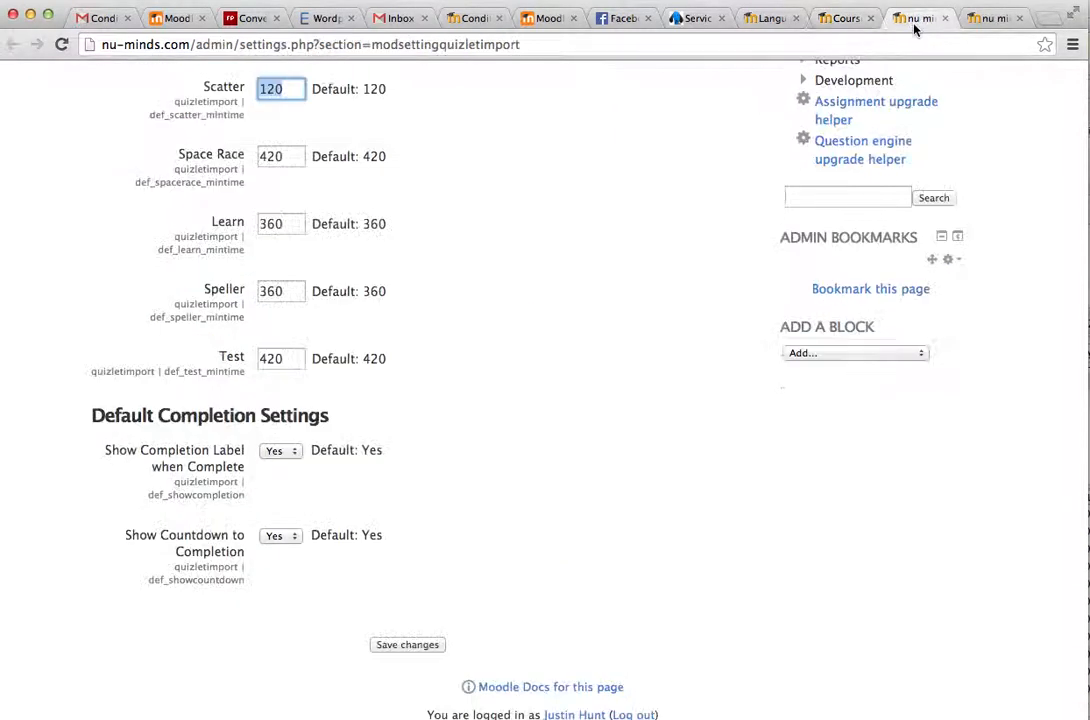
left_click(842, 20)
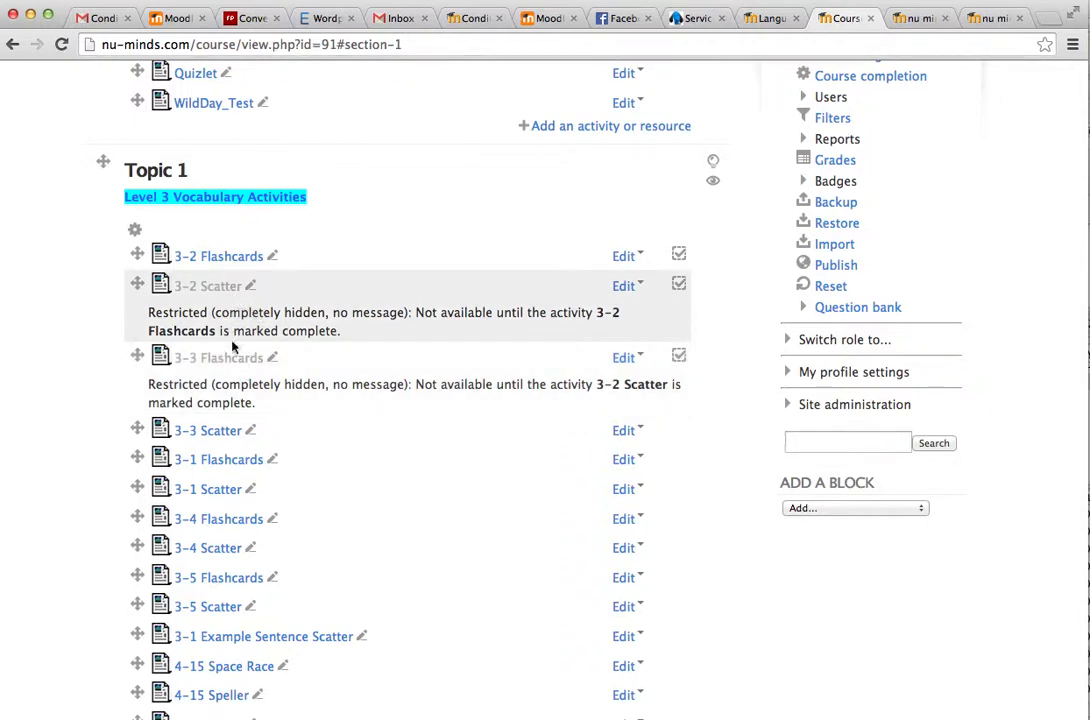
scroll(550, 319, "up", 1)
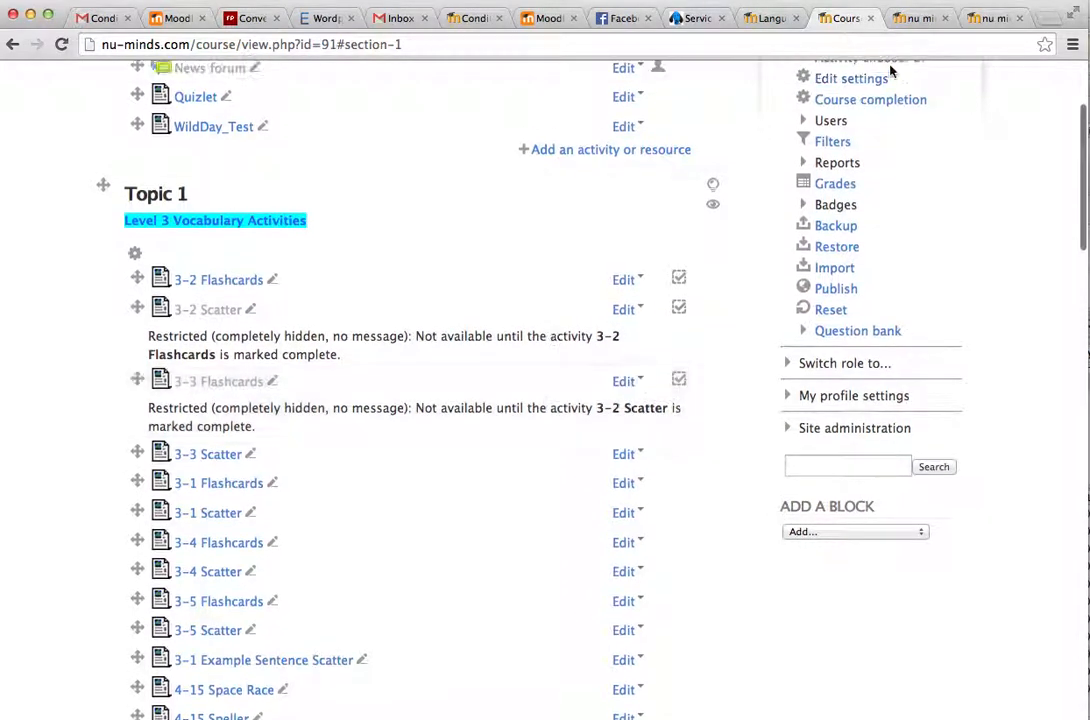
- In the site-wide Quizlet import settings, set the default minimum times for Flashcards and Scatter to 10 seconds each, and save the changes
left_click(918, 18)
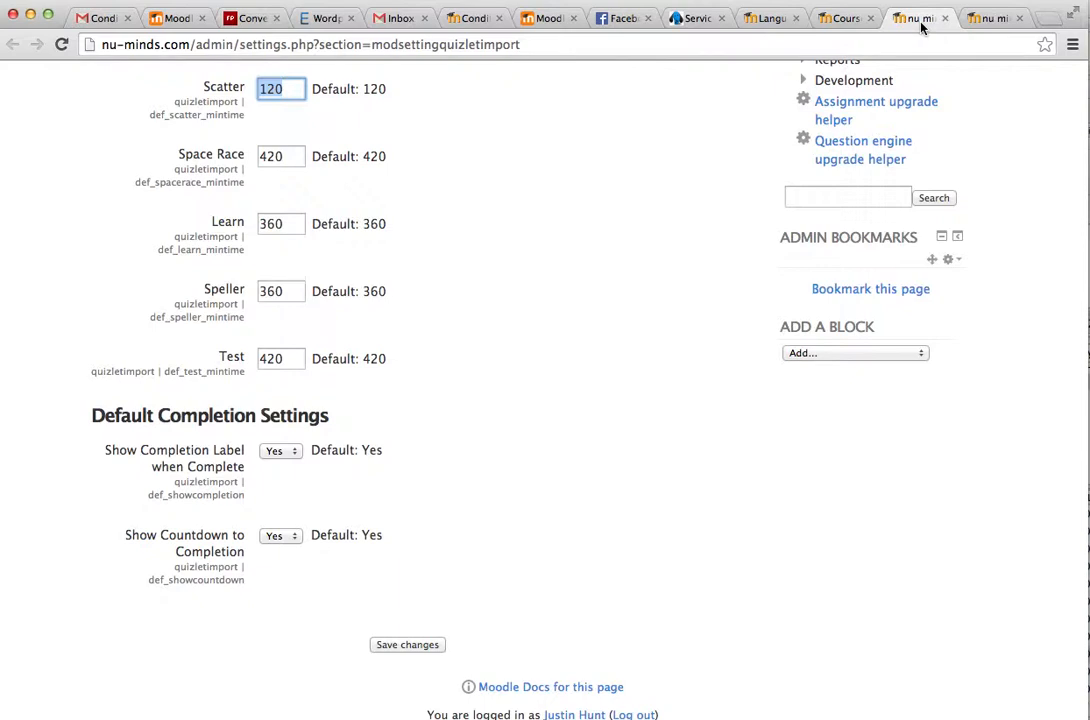
scroll(285, 163, "up", 3)
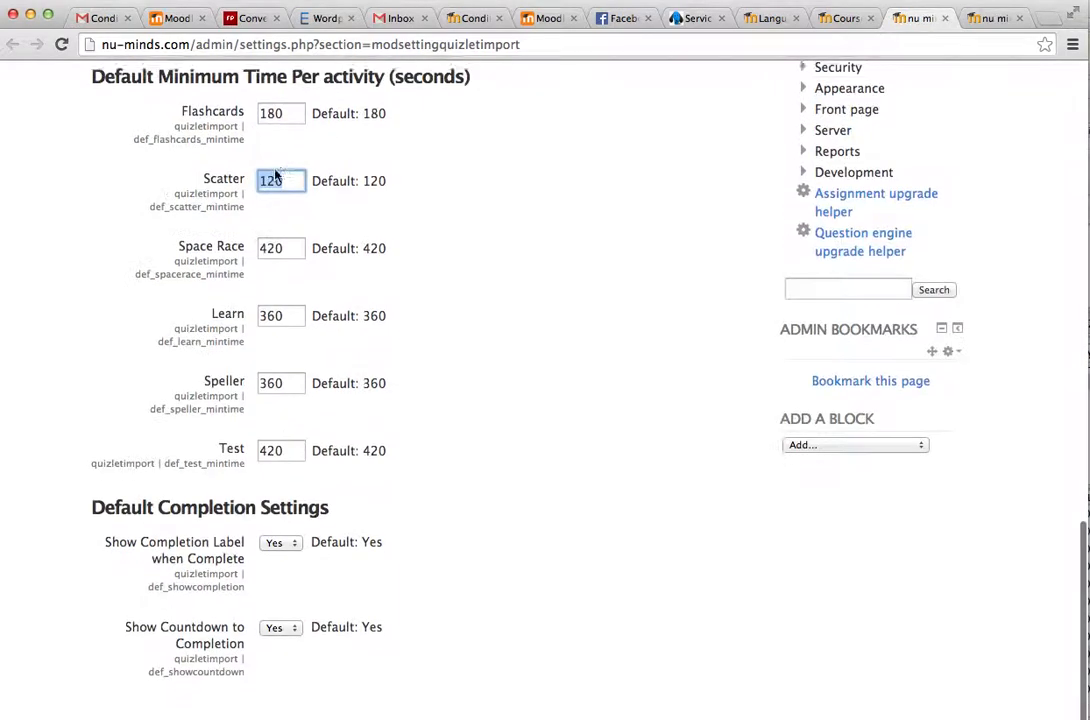
double_click(286, 162)
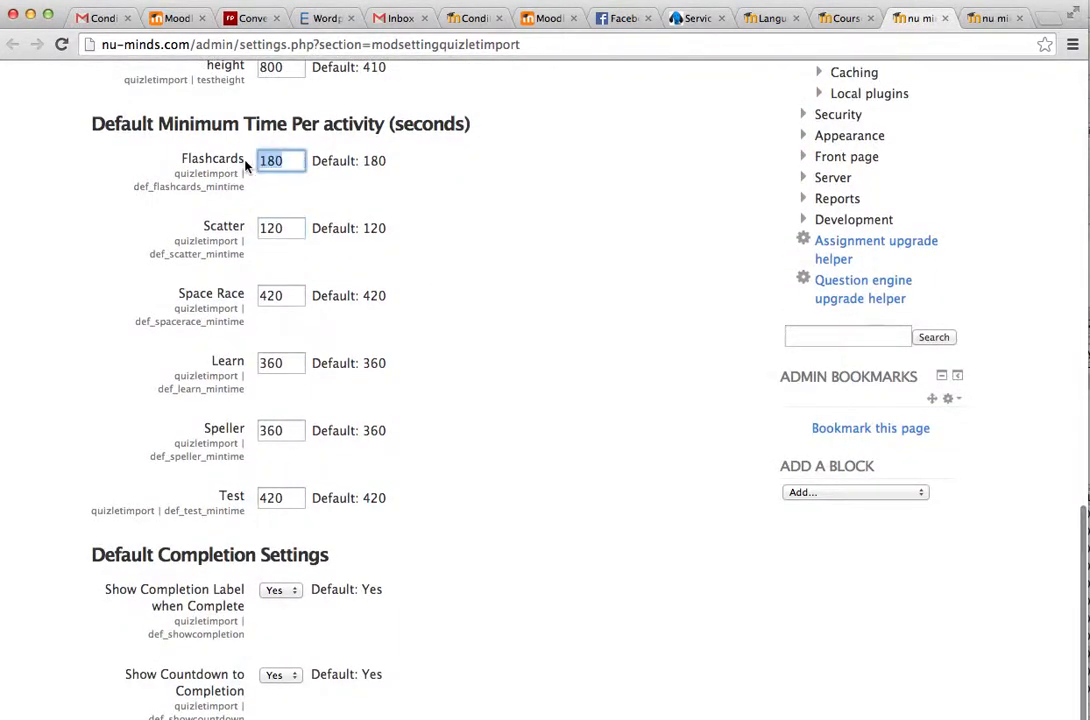
type("10")
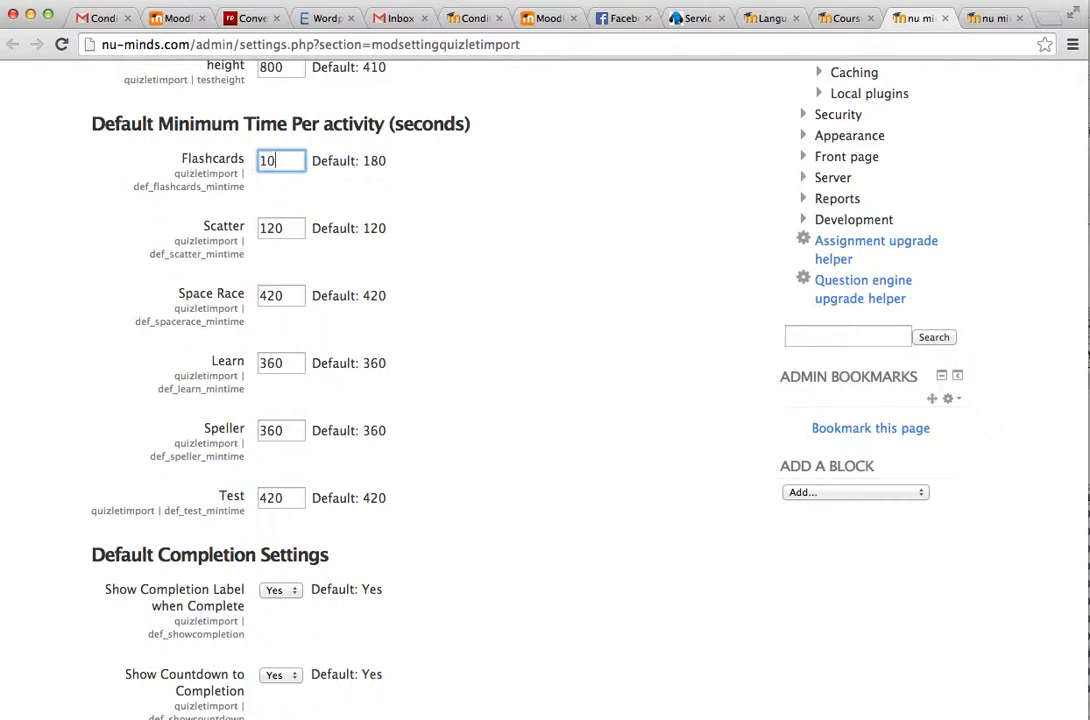
double_click(282, 228)
type("10")
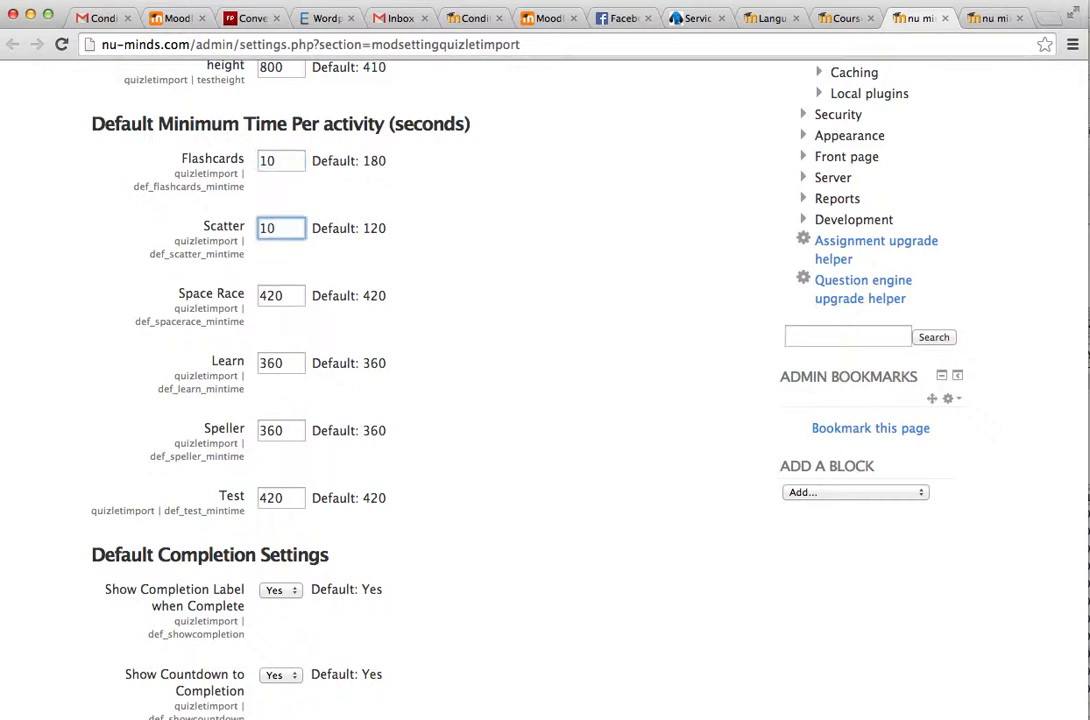
scroll(440, 400, "down", 3)
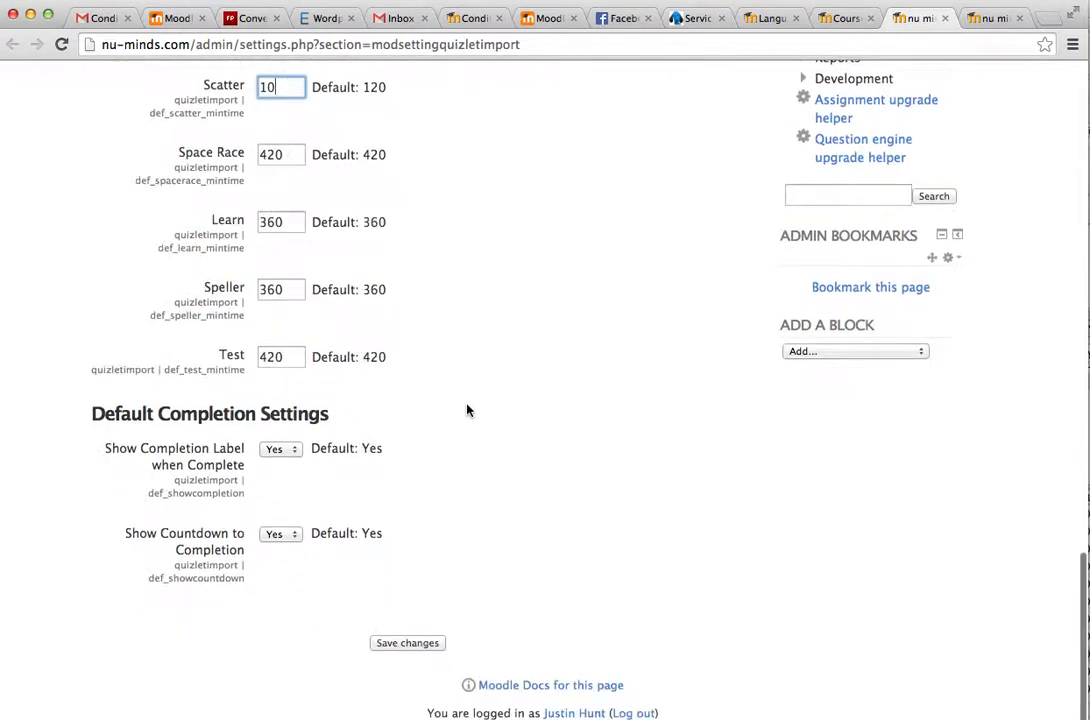
left_click(436, 650)
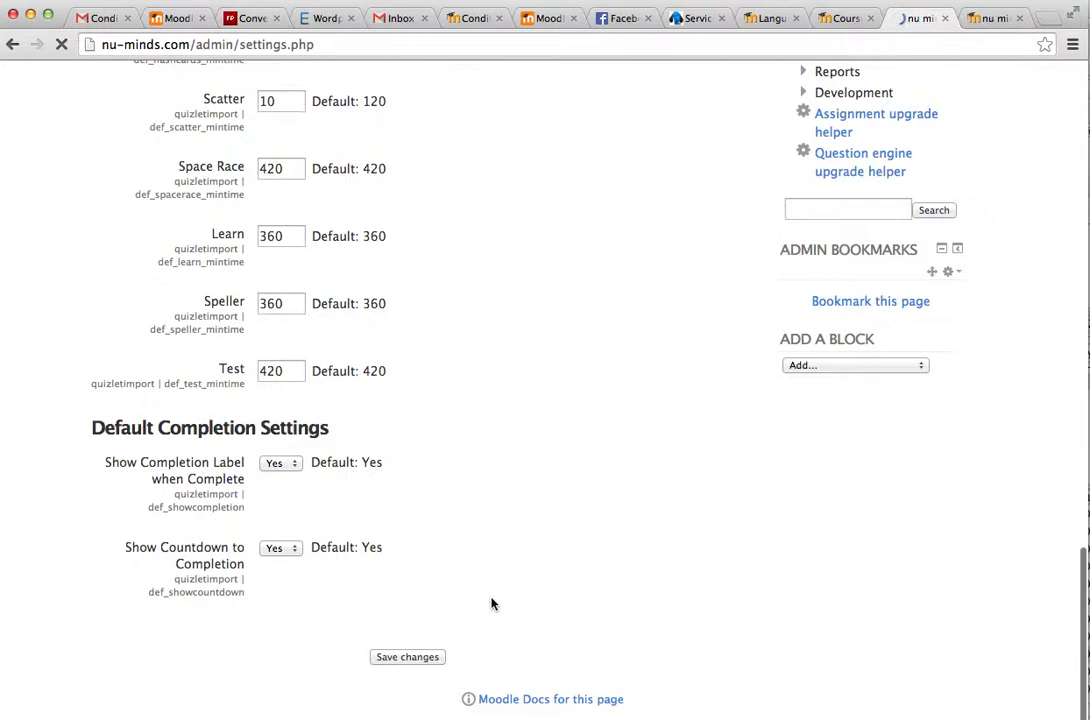
- Go back to the TOEIC Words Vocabulary Course page and switch to the Student role
left_click(842, 20)
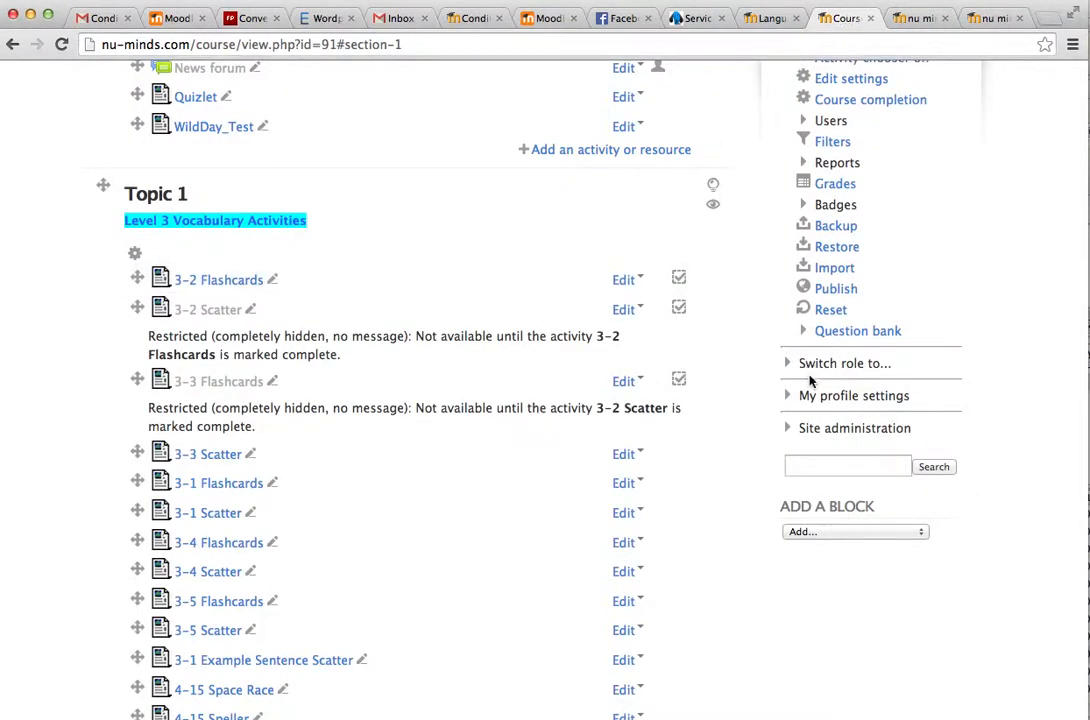
left_click(795, 364)
left_click(843, 468)
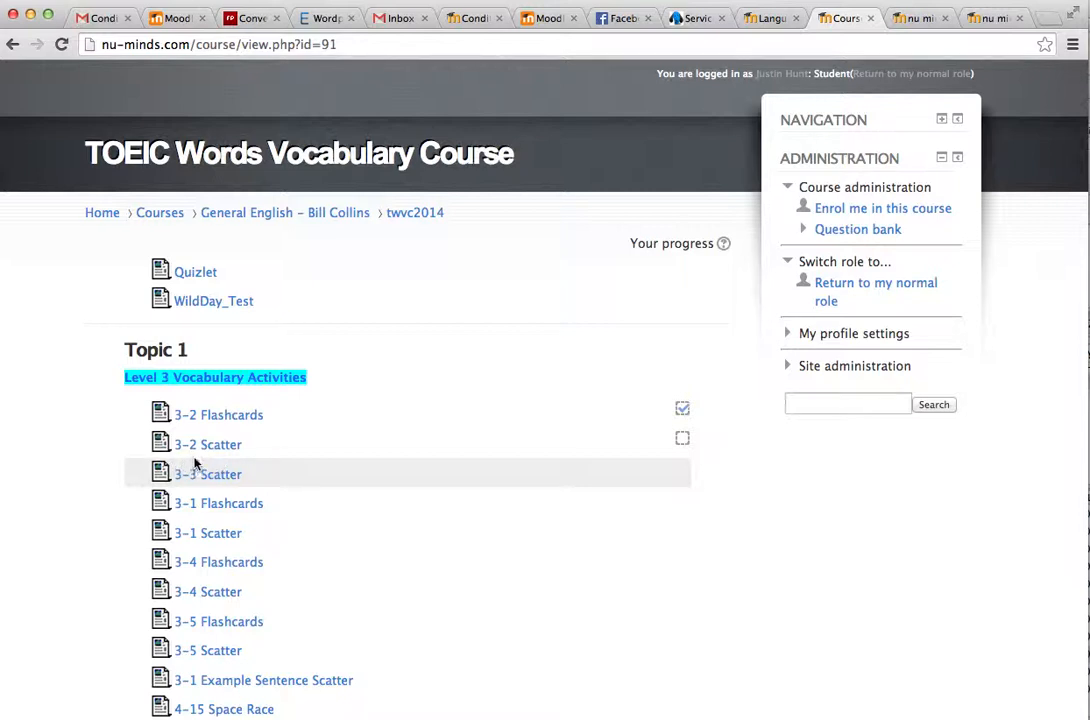
- Start the 3-2 Scatter game as a student, move several tiles around past the minimum time, and return to the course page
left_click(228, 455)
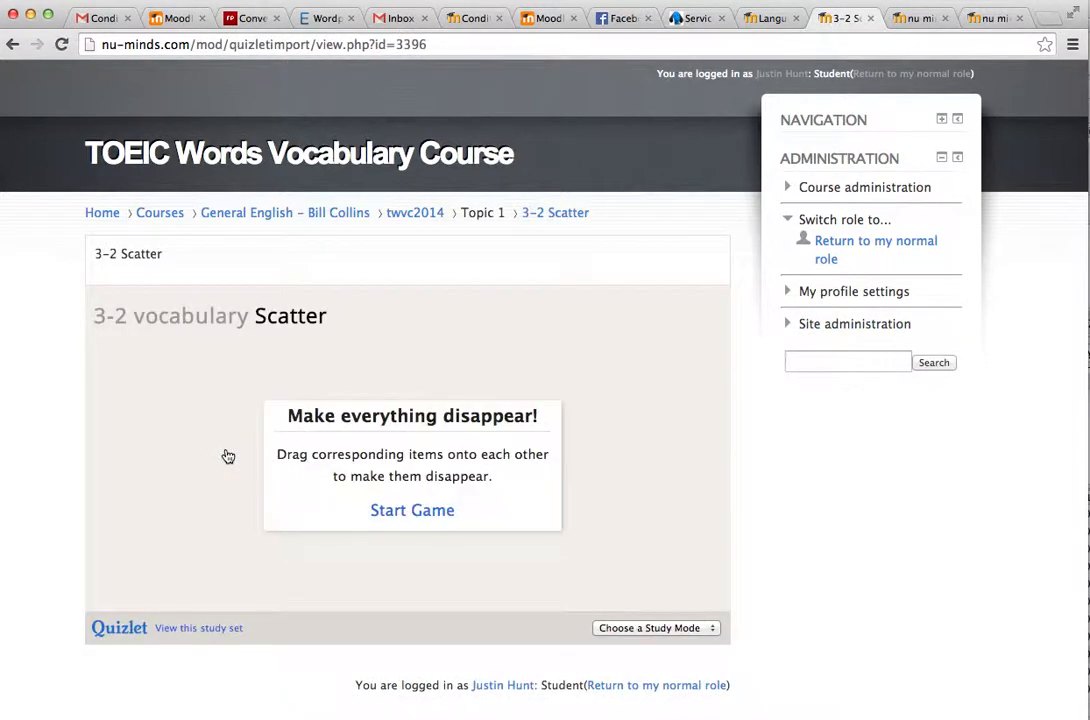
left_click(434, 512)
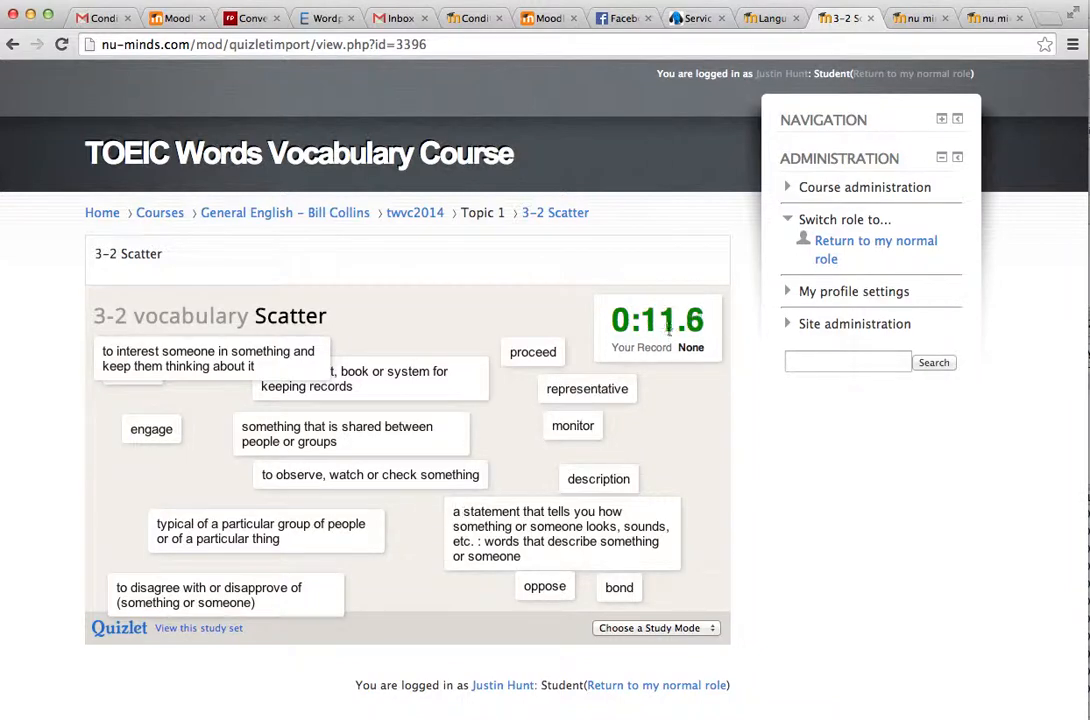
left_click_drag(580, 387, 541, 360)
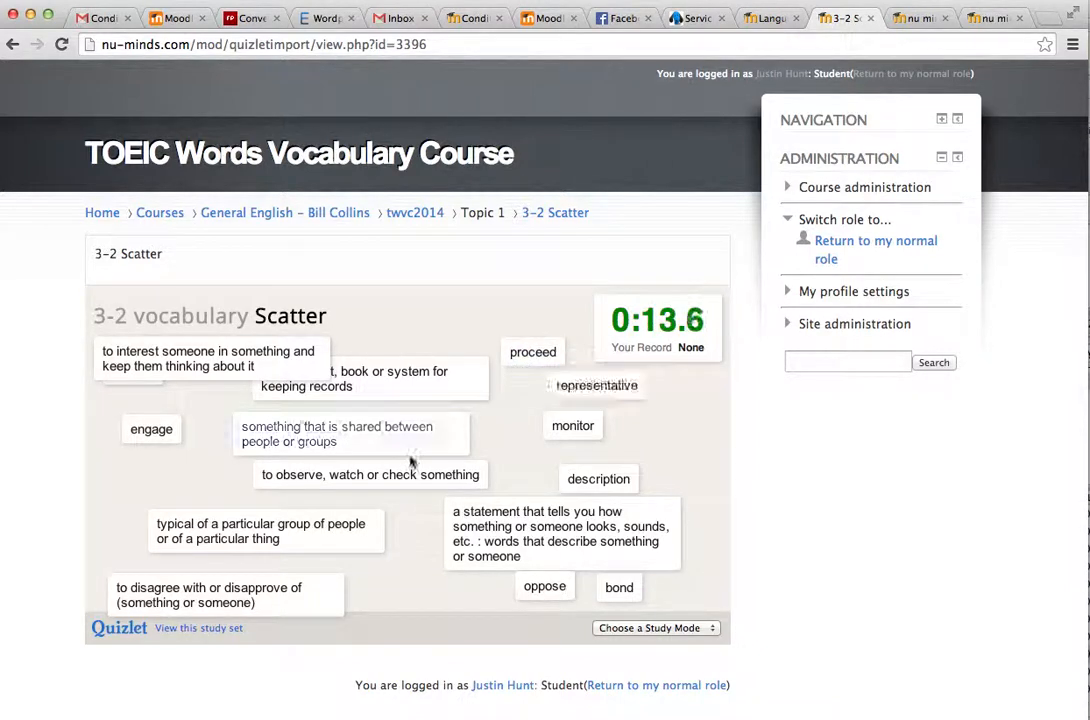
left_click_drag(401, 478, 569, 428)
left_click_drag(283, 590, 482, 457)
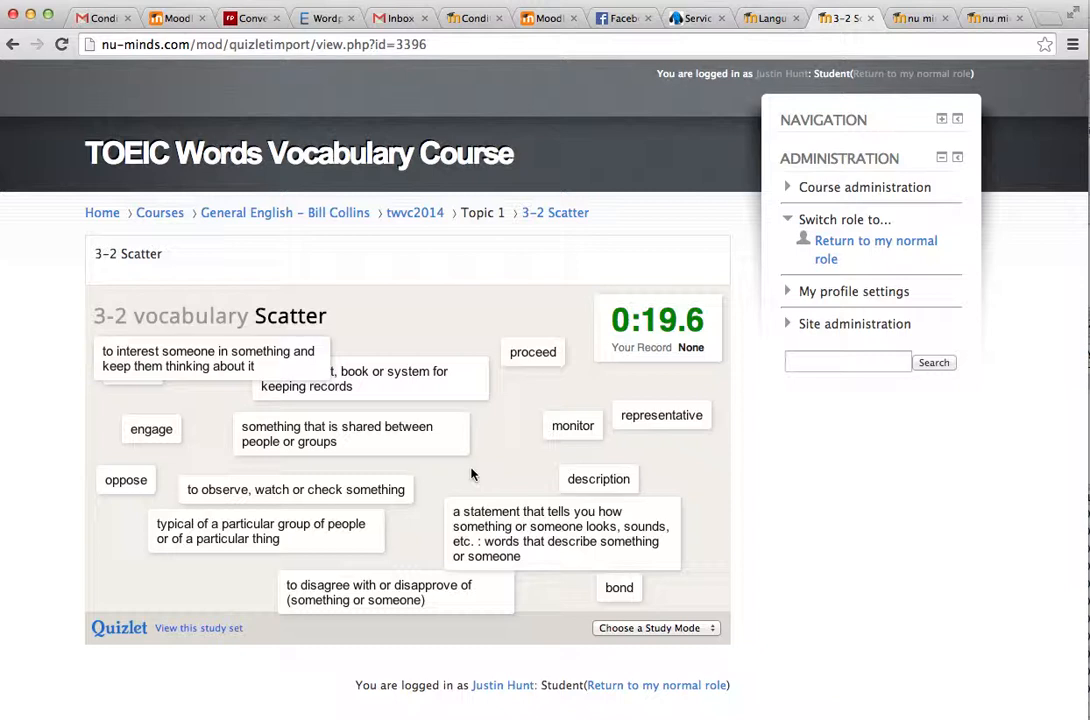
left_click(437, 218)
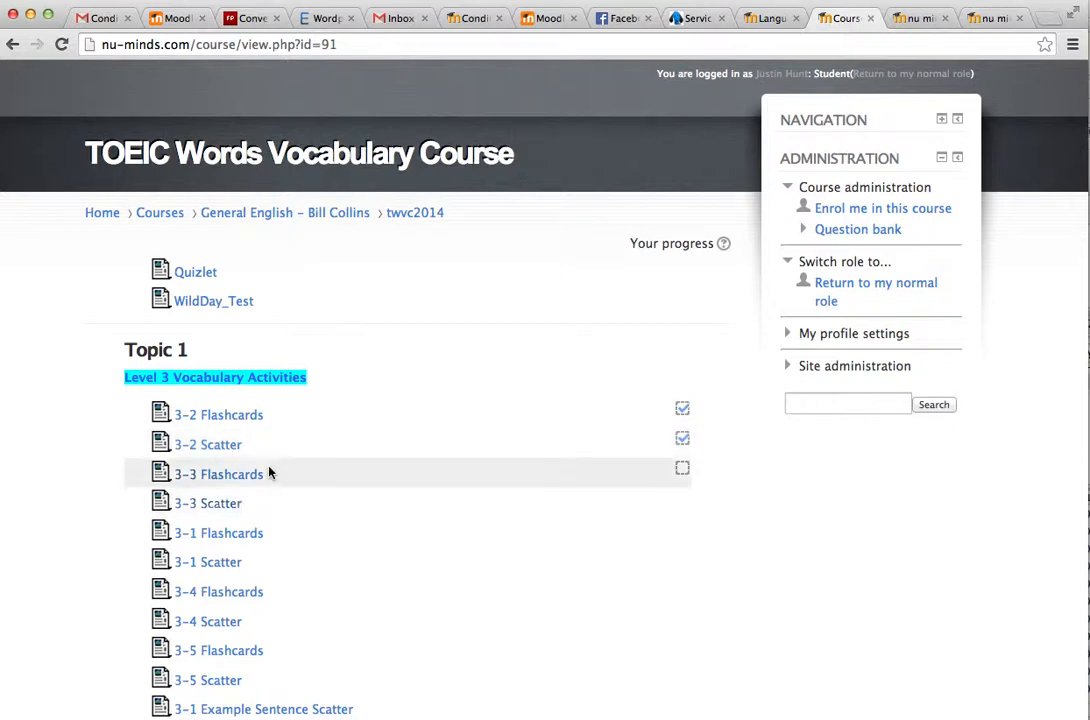
- Open the 3-3 Flashcards activity as a student, stay until its minimum time has elapsed, and return to the course page
left_click(252, 478)
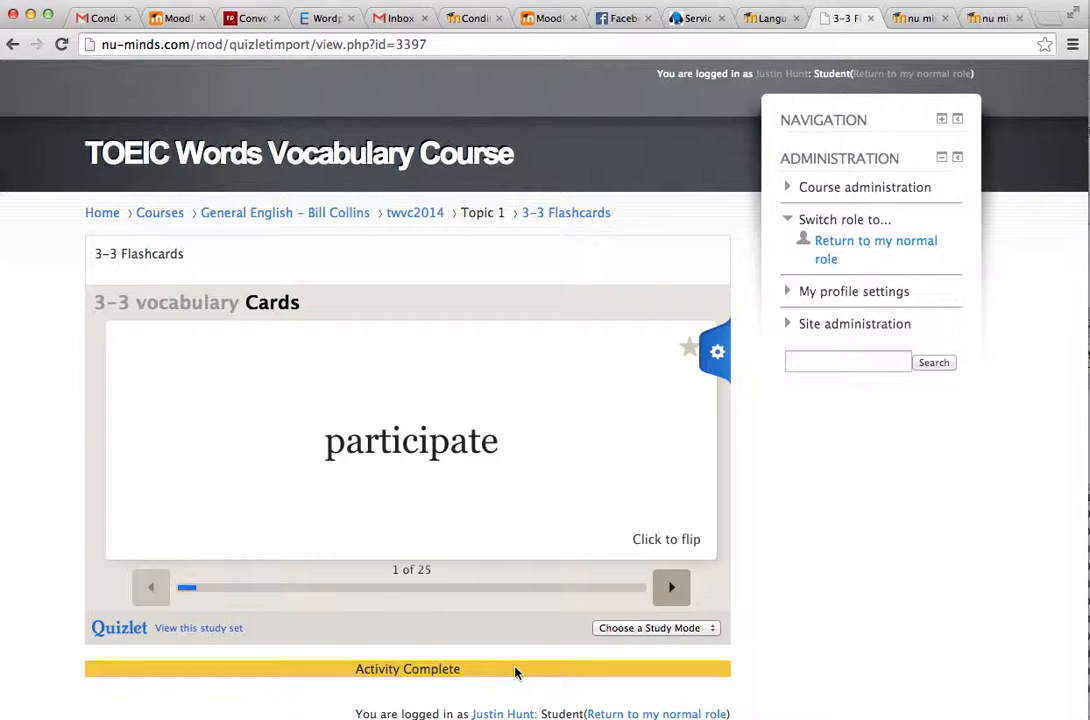
left_click(407, 215)
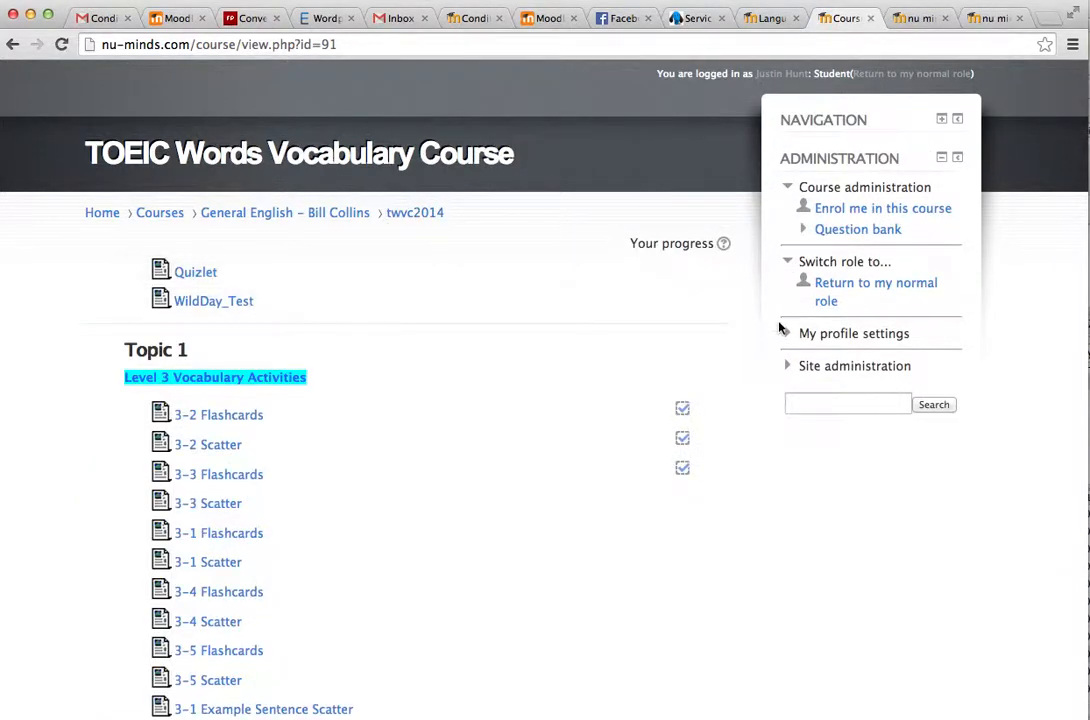
- Return to the normal role and turn on editing for the course
left_click(848, 286)
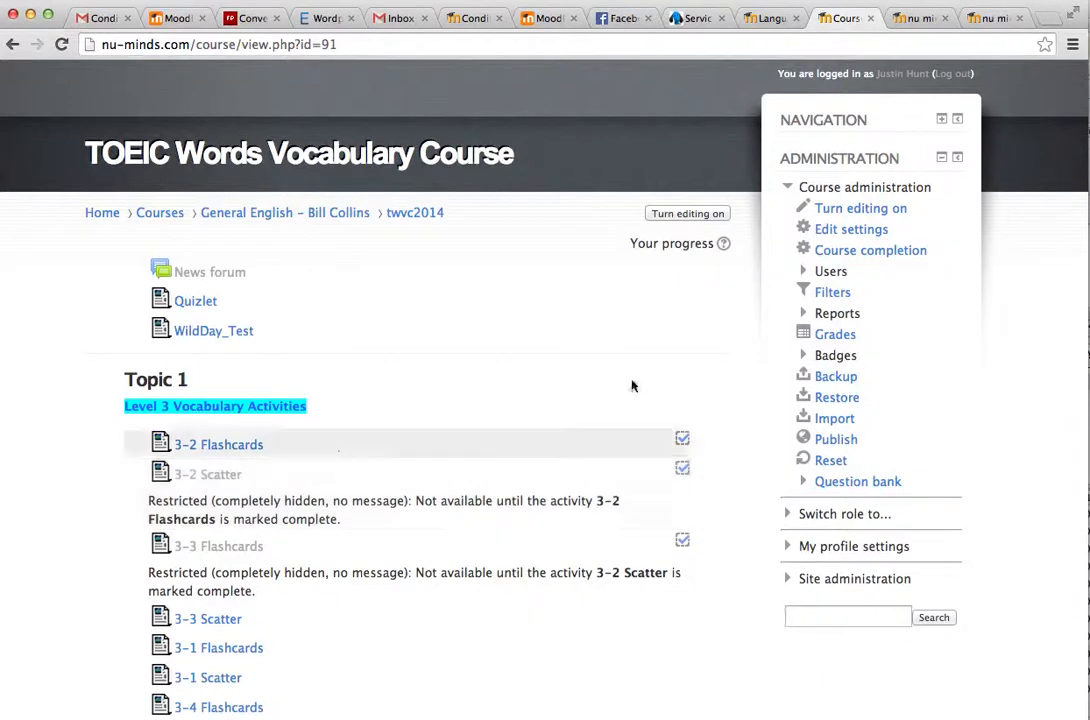
left_click(687, 215)
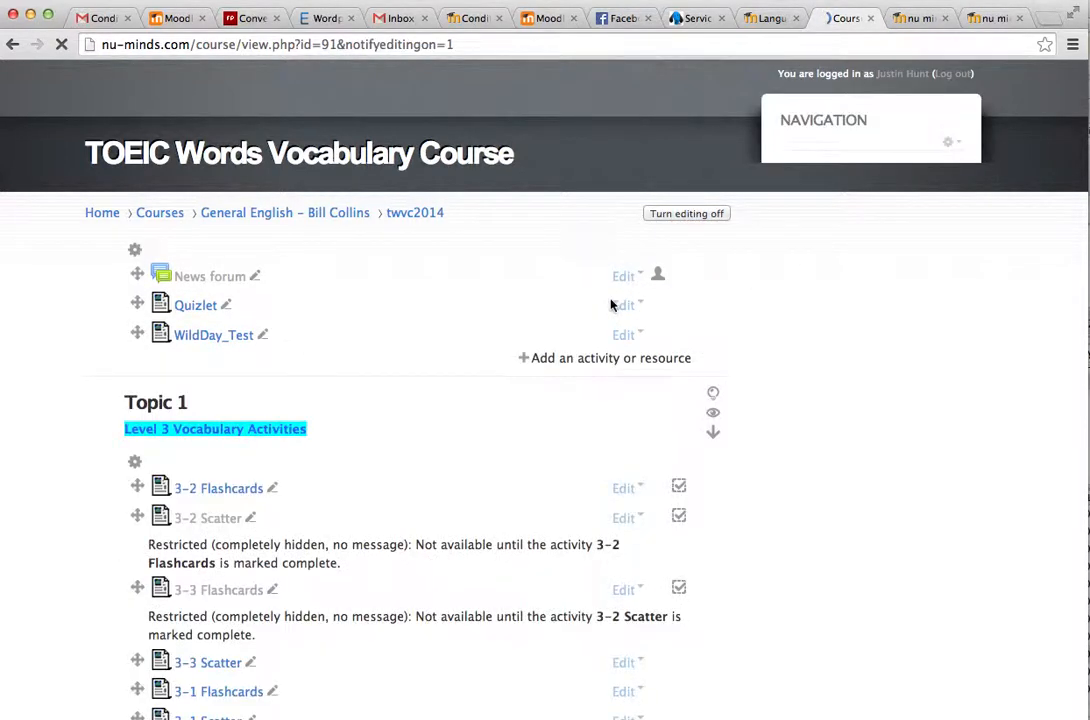
- Review the access restrictions and activity completion options in the 3-2 Flashcards settings, and go back to the course without saving
scroll(590, 465, "down", 2)
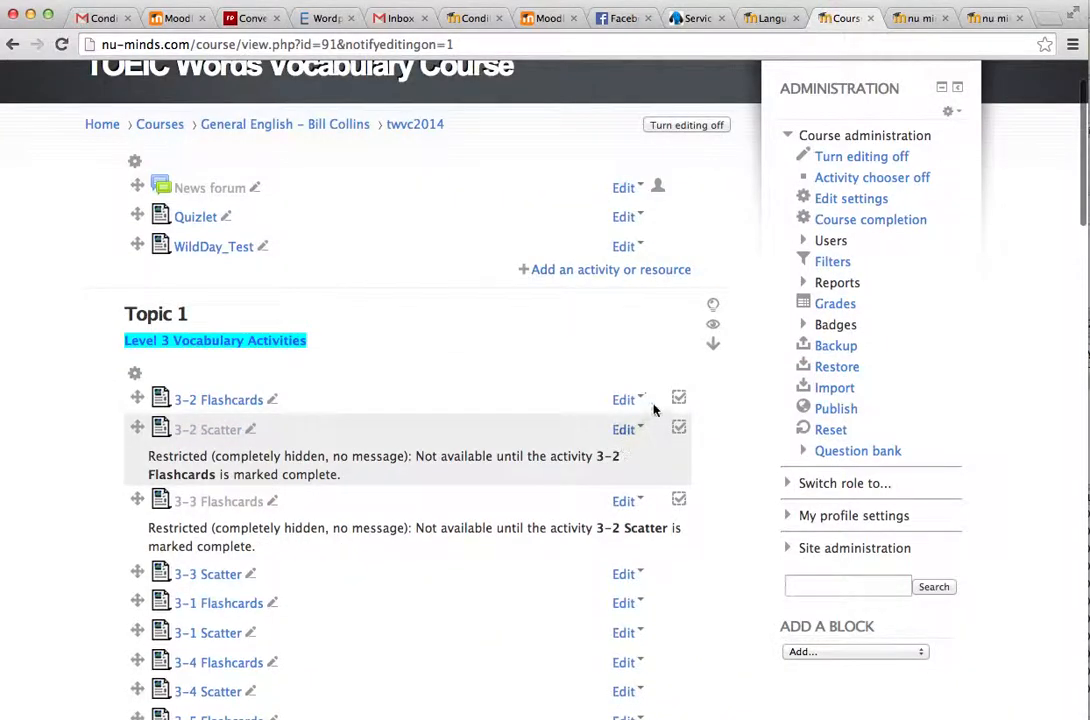
left_click(625, 402)
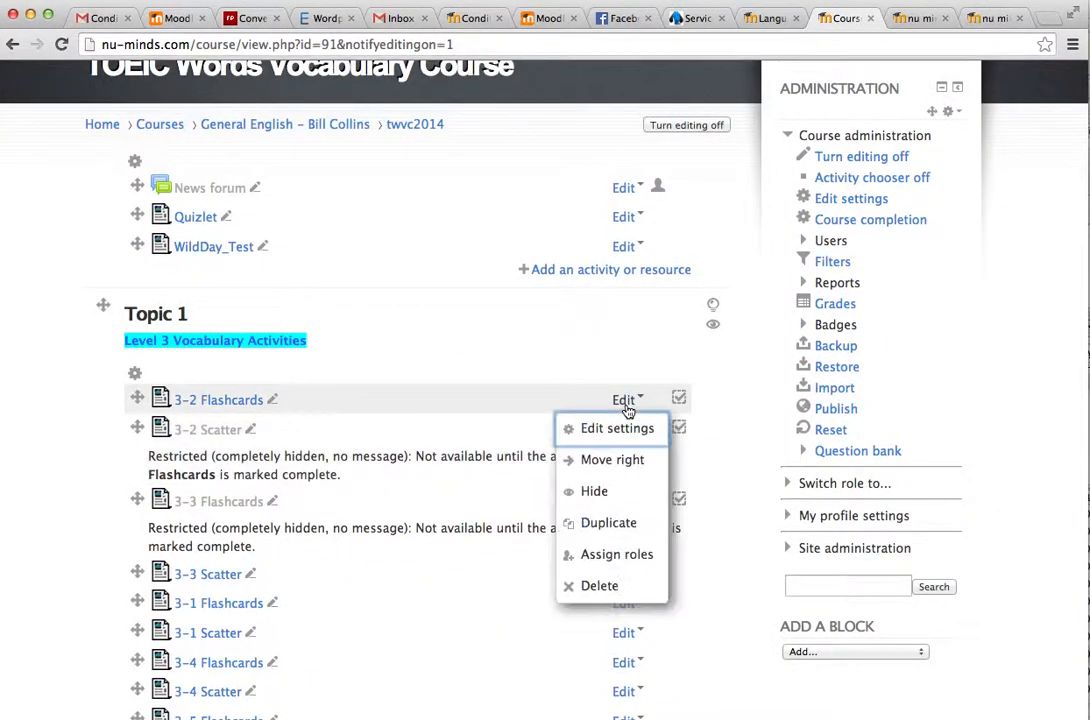
left_click(622, 430)
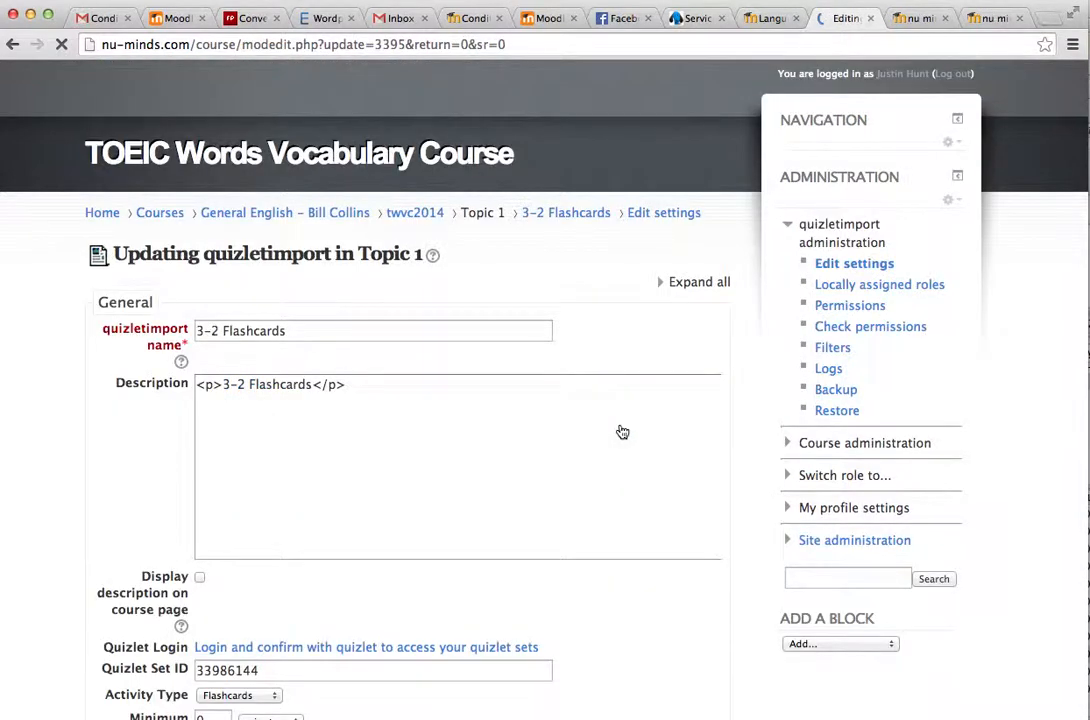
scroll(622, 431, "down", 10)
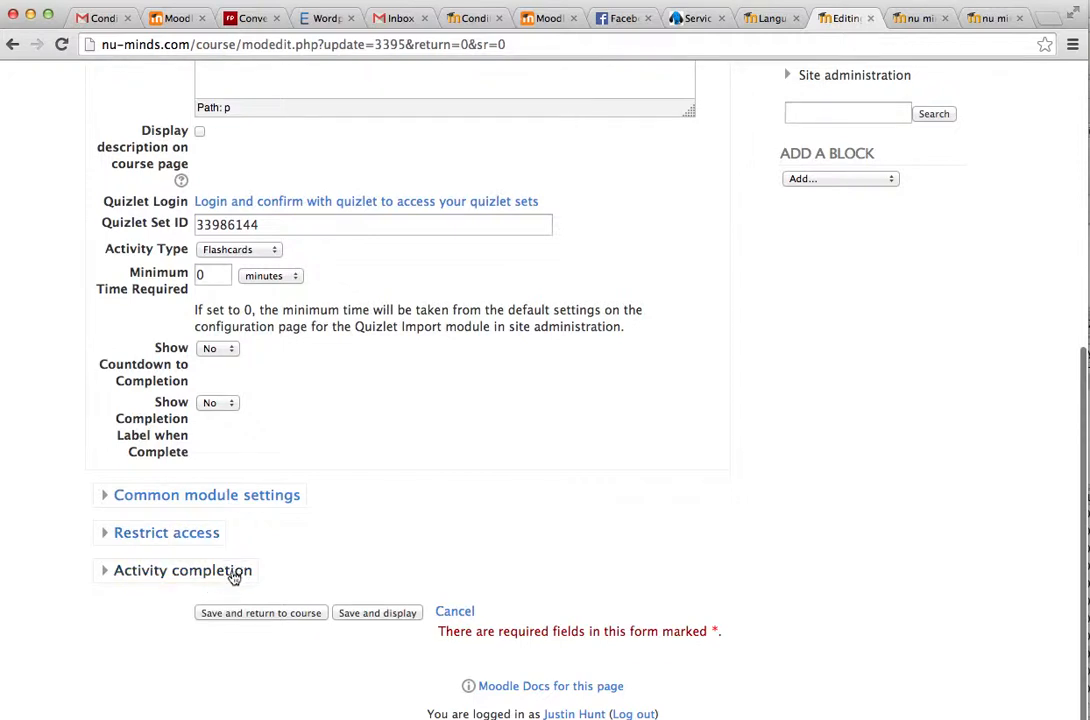
left_click(104, 535)
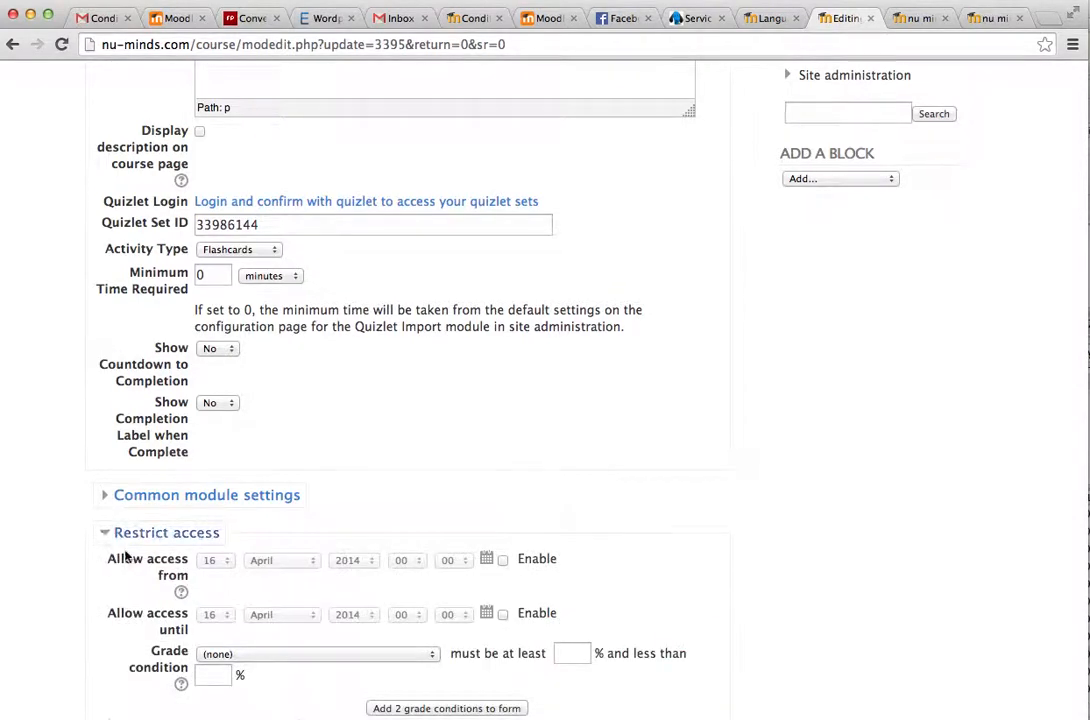
scroll(120, 553, "down", 3)
scroll(135, 556, "down", 2)
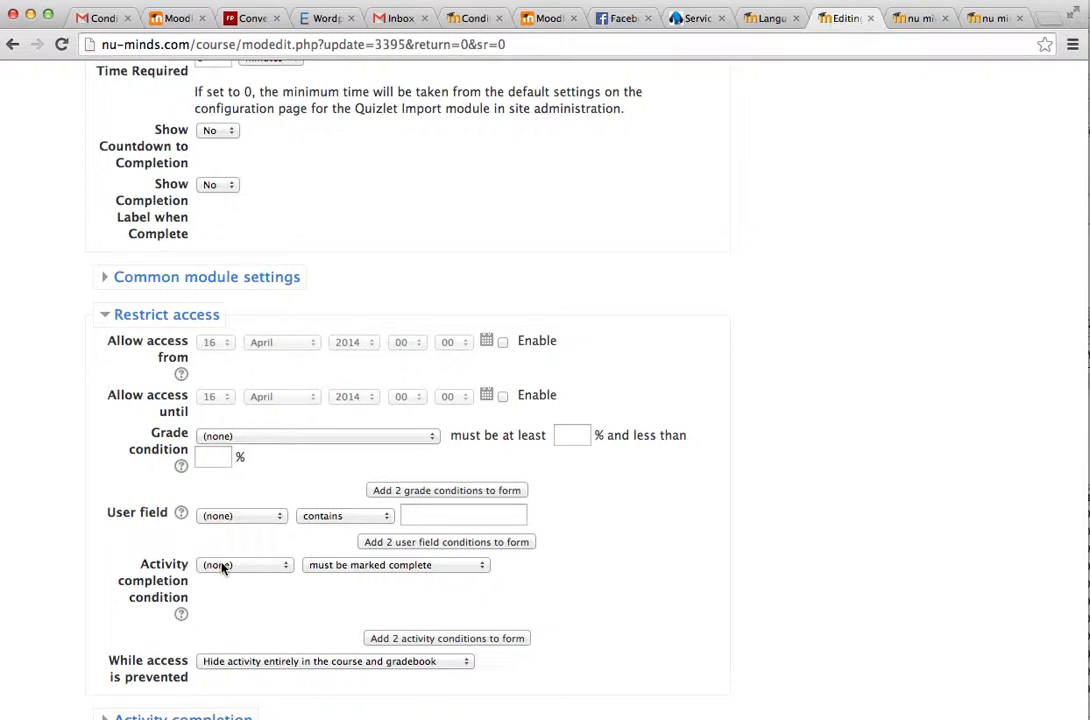
scroll(222, 567, "down", 3)
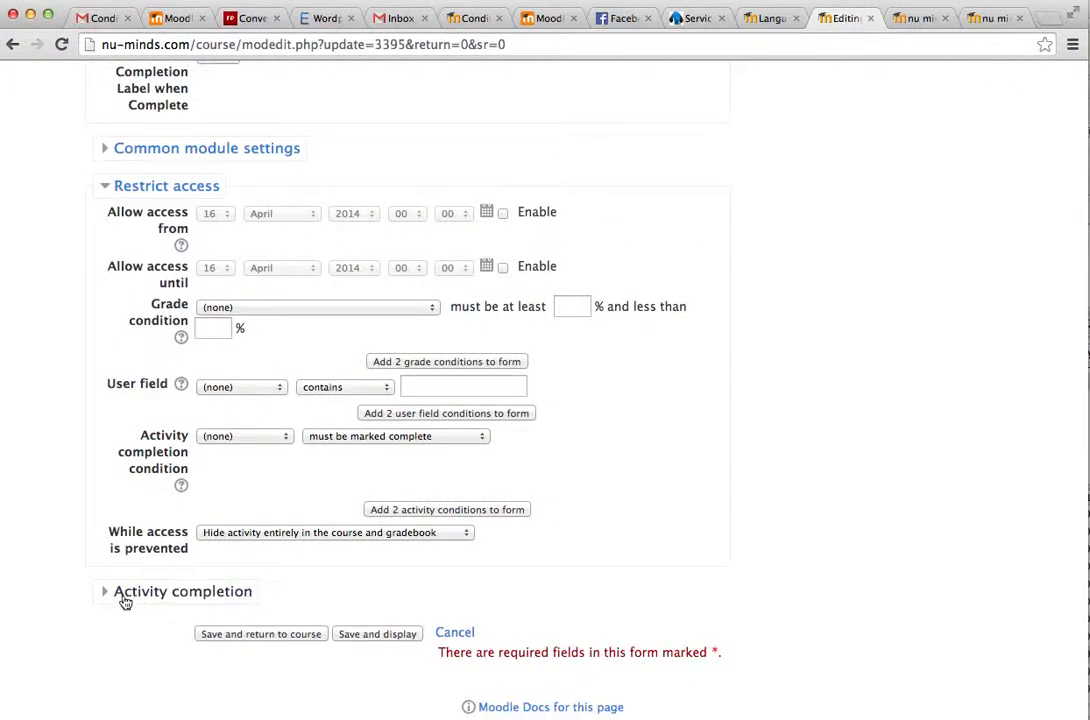
left_click(108, 593)
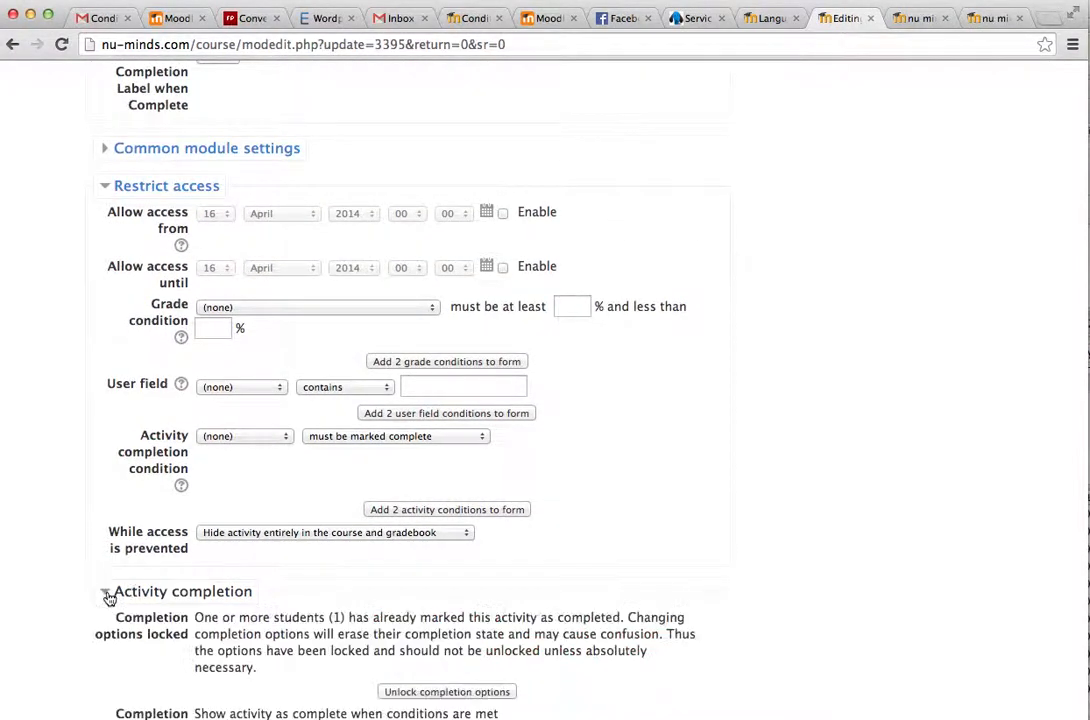
scroll(110, 596, "down", 5)
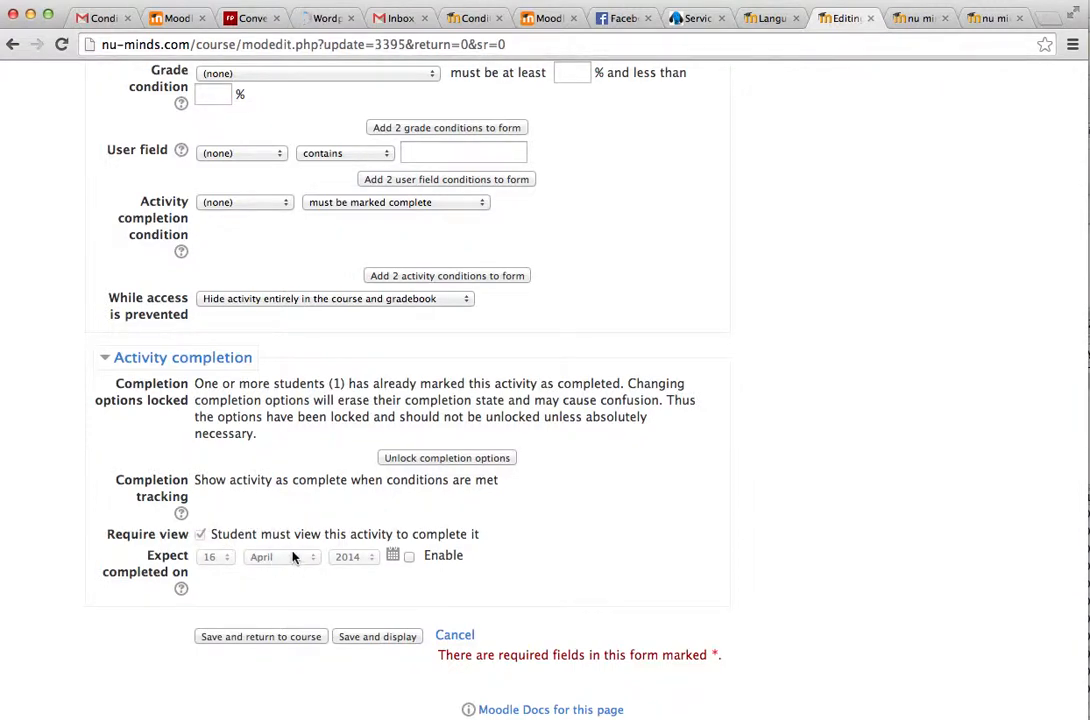
scroll(293, 557, "up", 15)
left_click(10, 45)
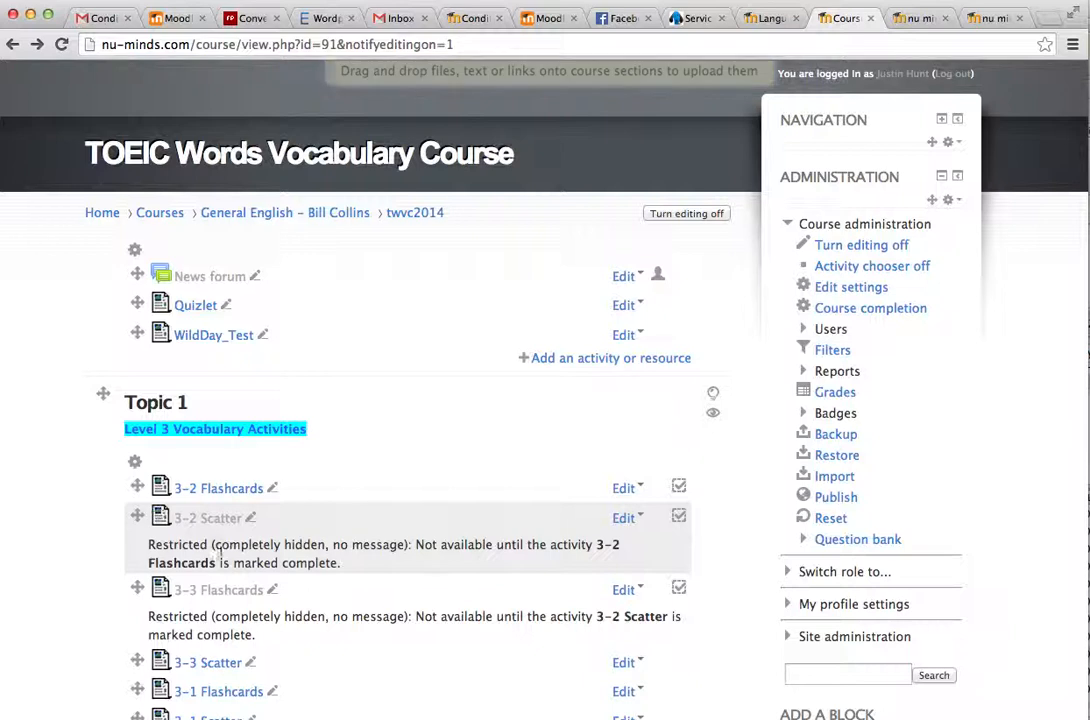
- Set 3-2 Scatter to "Show activity greyed-out, with restriction information" while access is prevented, and save, returning to the course
left_click(624, 519)
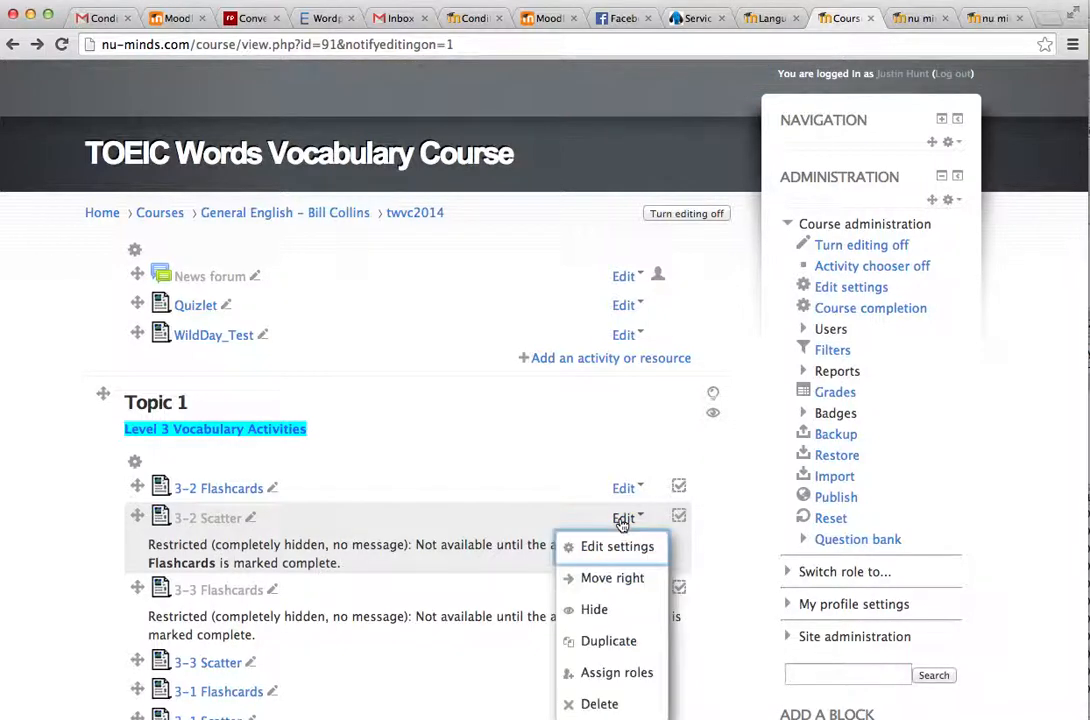
left_click(588, 548)
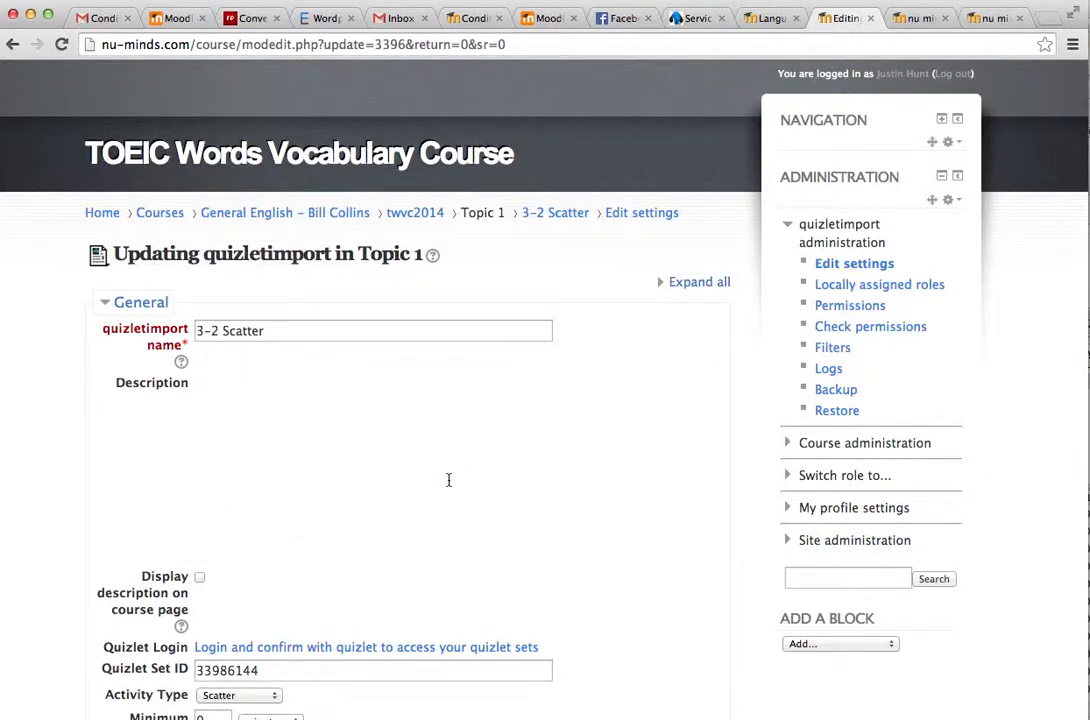
scroll(448, 480, "down", 5)
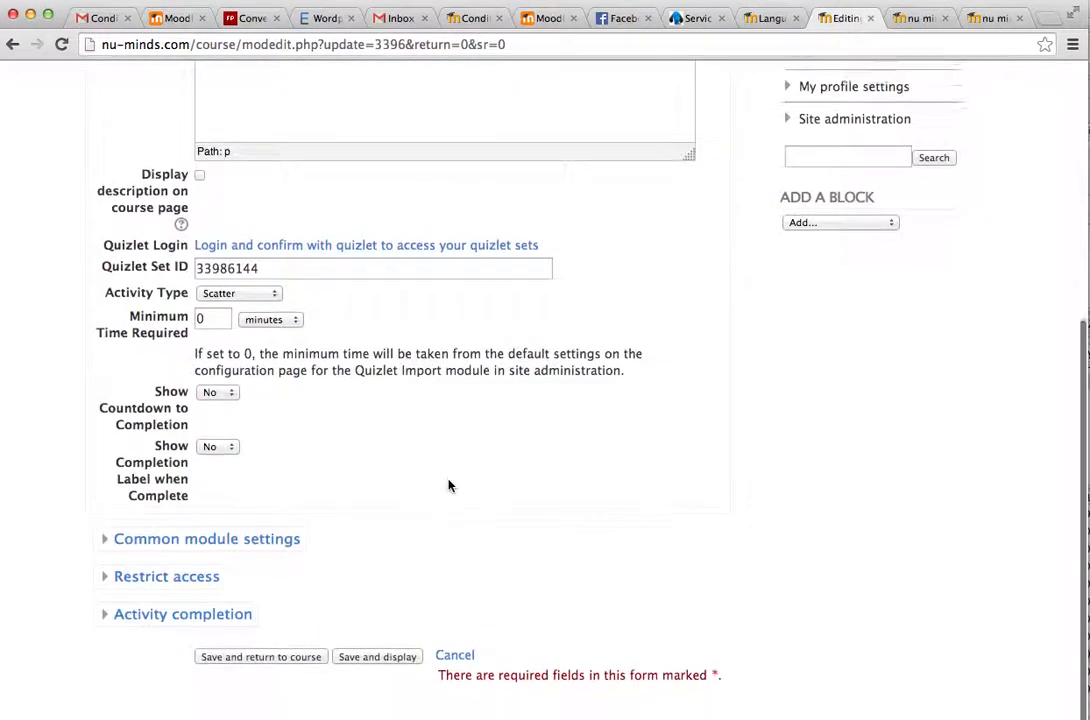
left_click(108, 577)
scroll(134, 579, "down", 5)
scroll(160, 572, "down", 1)
scroll(185, 565, "down", 3)
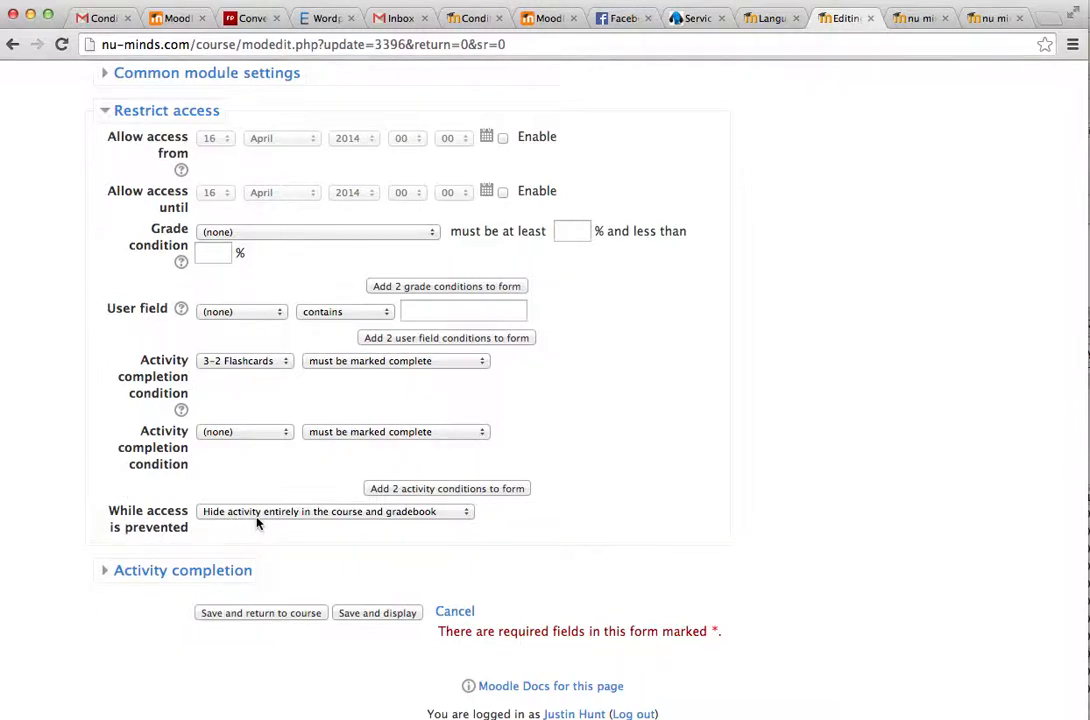
left_click(437, 516)
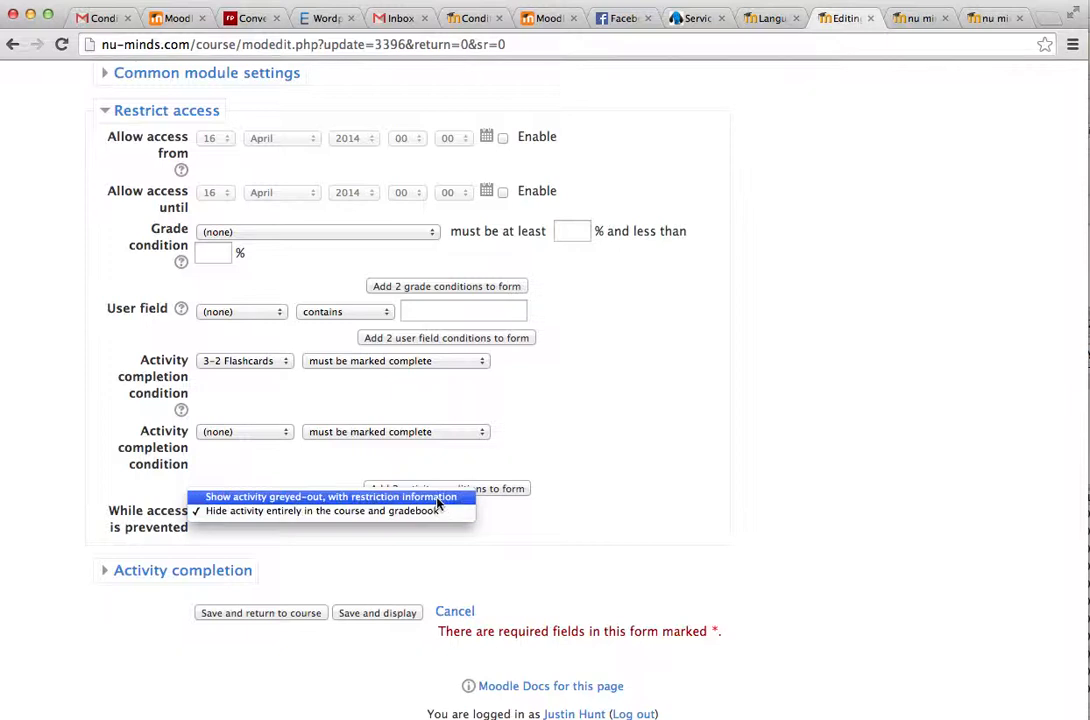
left_click(437, 498)
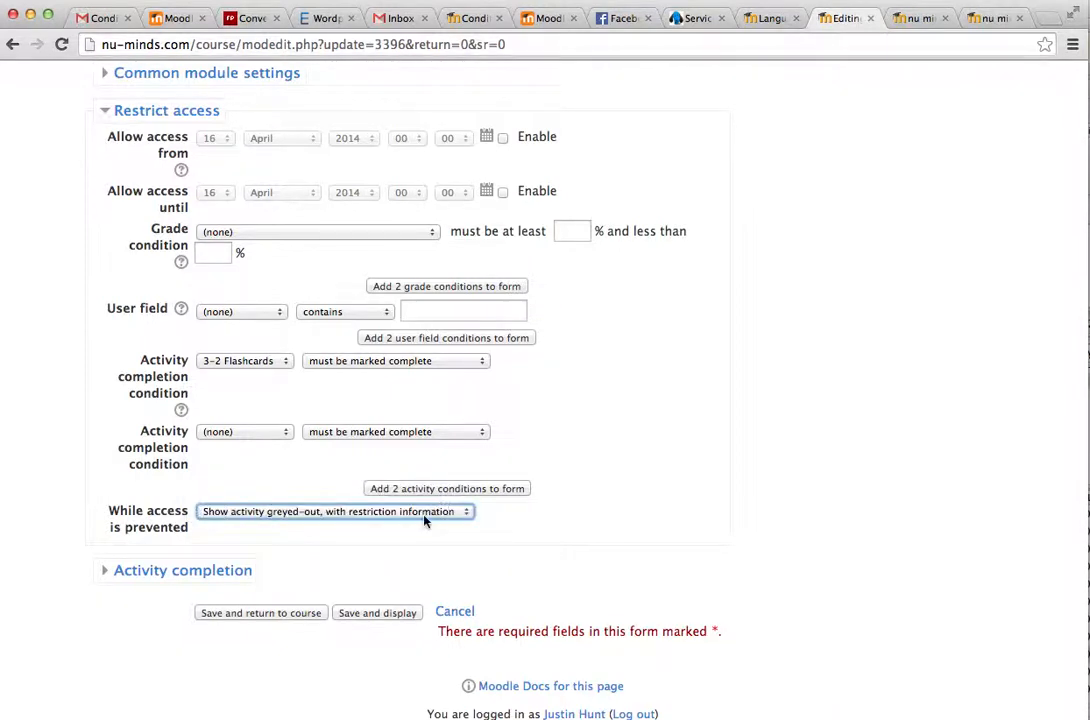
left_click(285, 613)
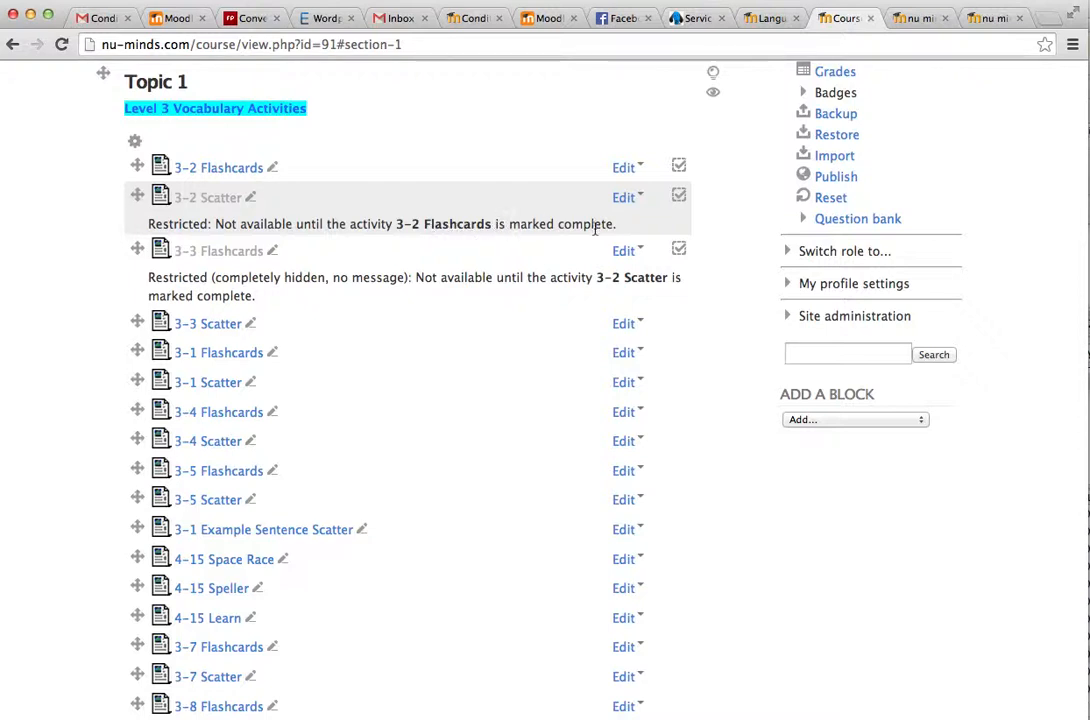
scroll(547, 246, "up", 5)
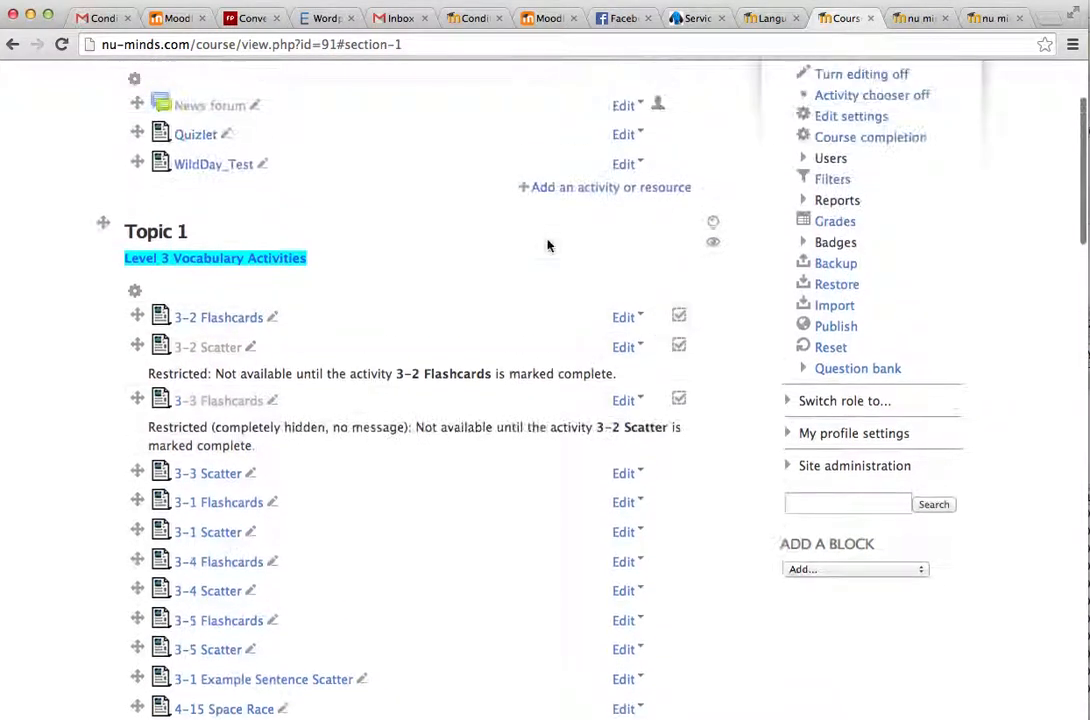